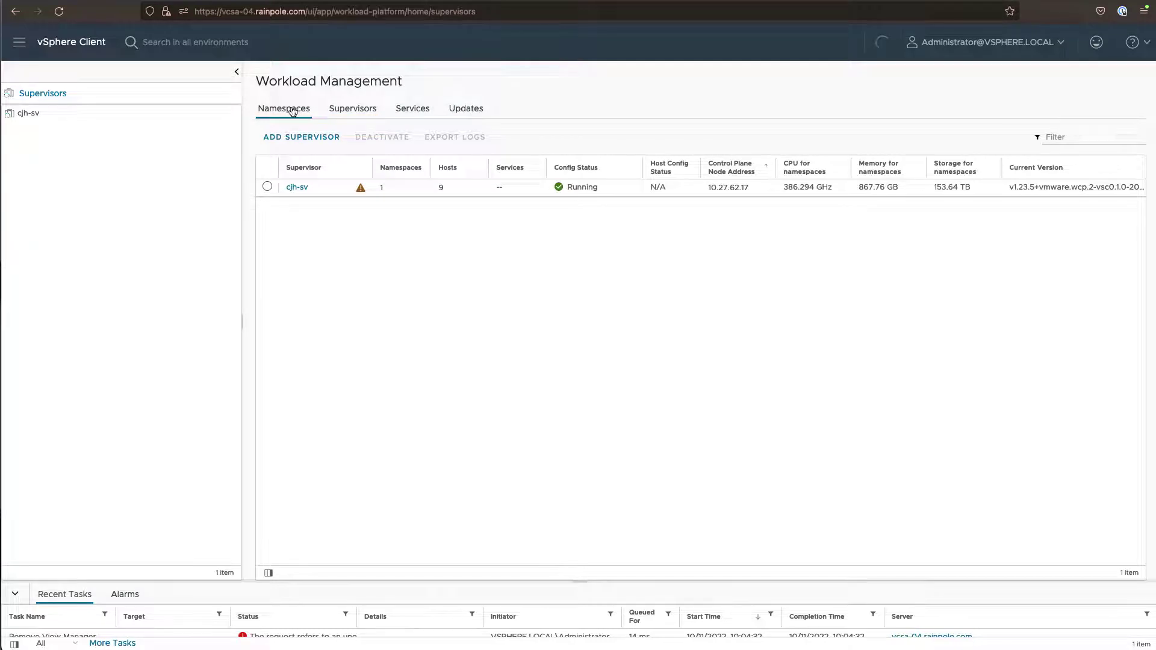
# Open the cormac-ns namespace's permissions, which show only Administrator as Owner
pyautogui.click(320, 189)
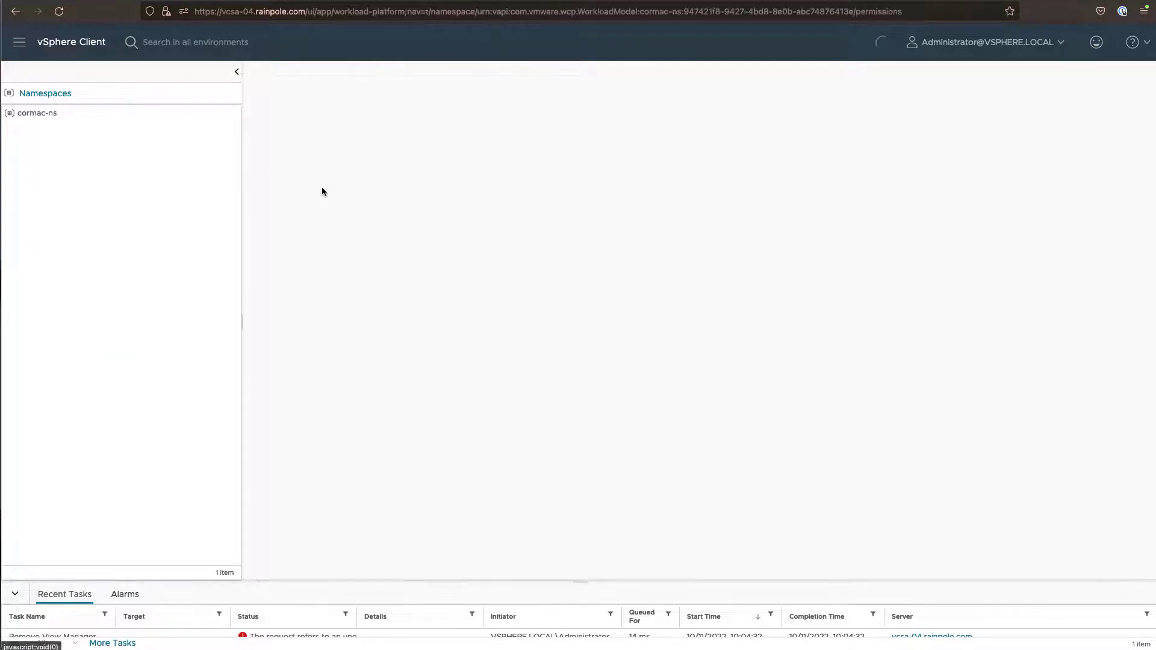
pyautogui.click(276, 106)
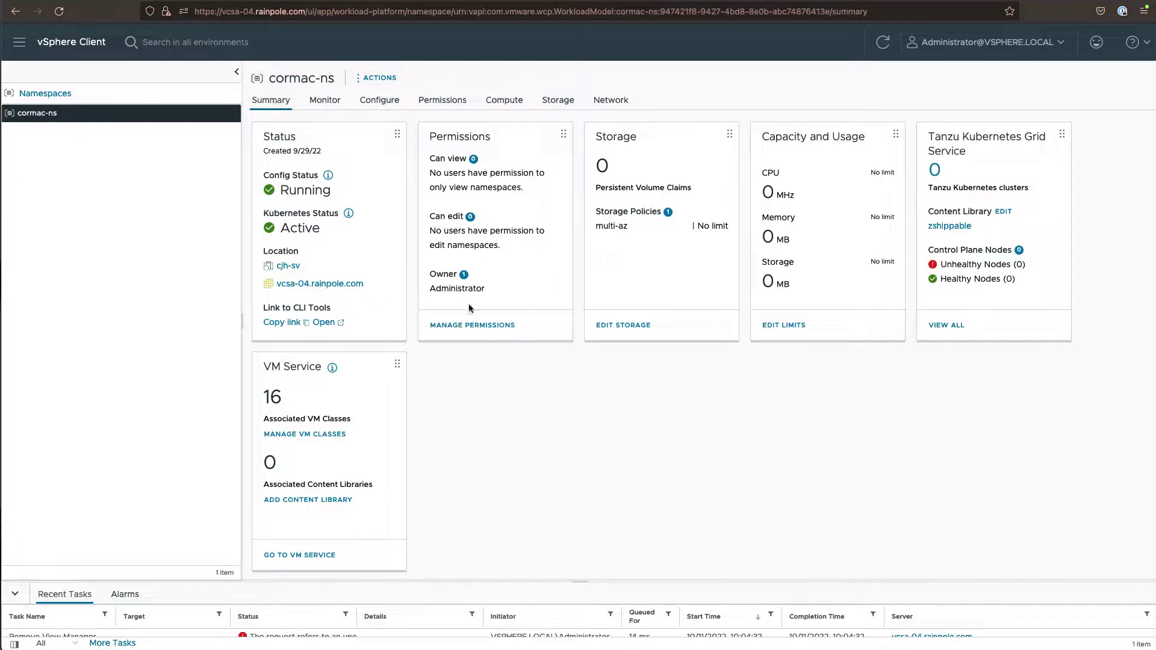
pyautogui.click(473, 325)
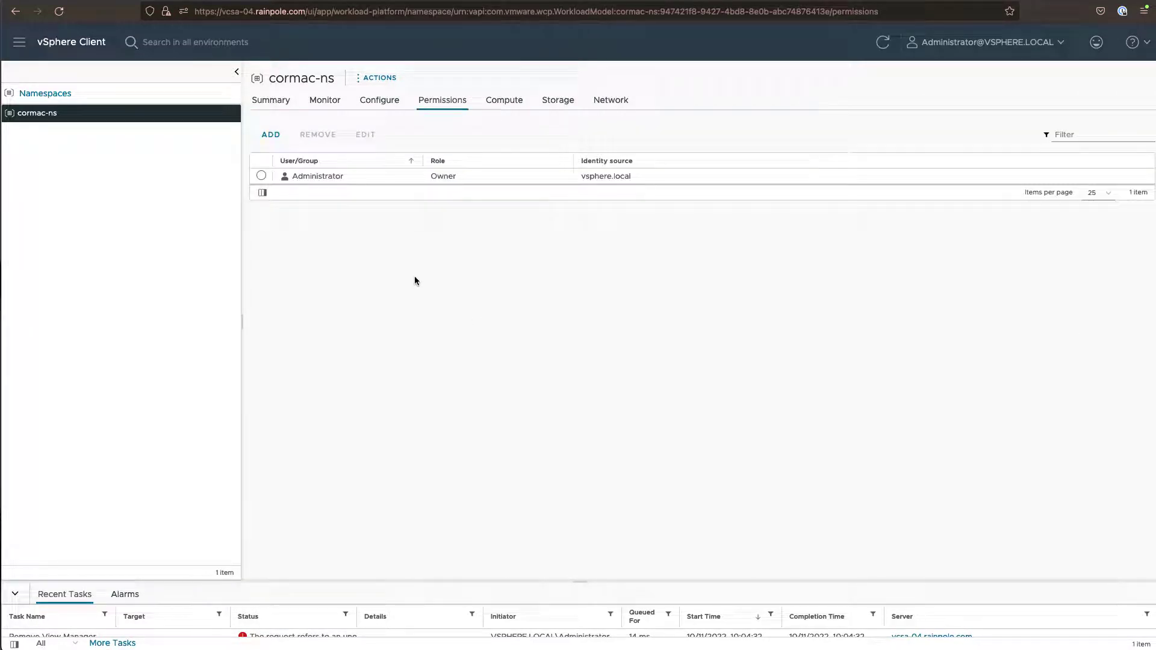
# Check the identity sources in Add Permissions, cancel, and return to the namespaces list
pyautogui.click(270, 135)
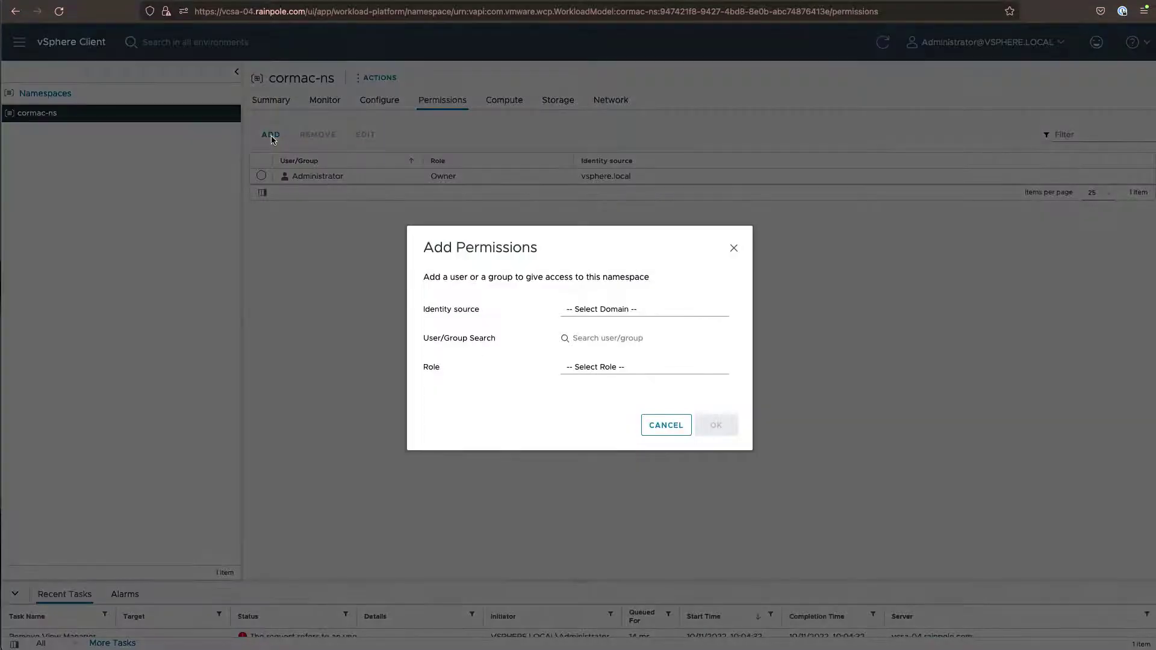
pyautogui.click(572, 309)
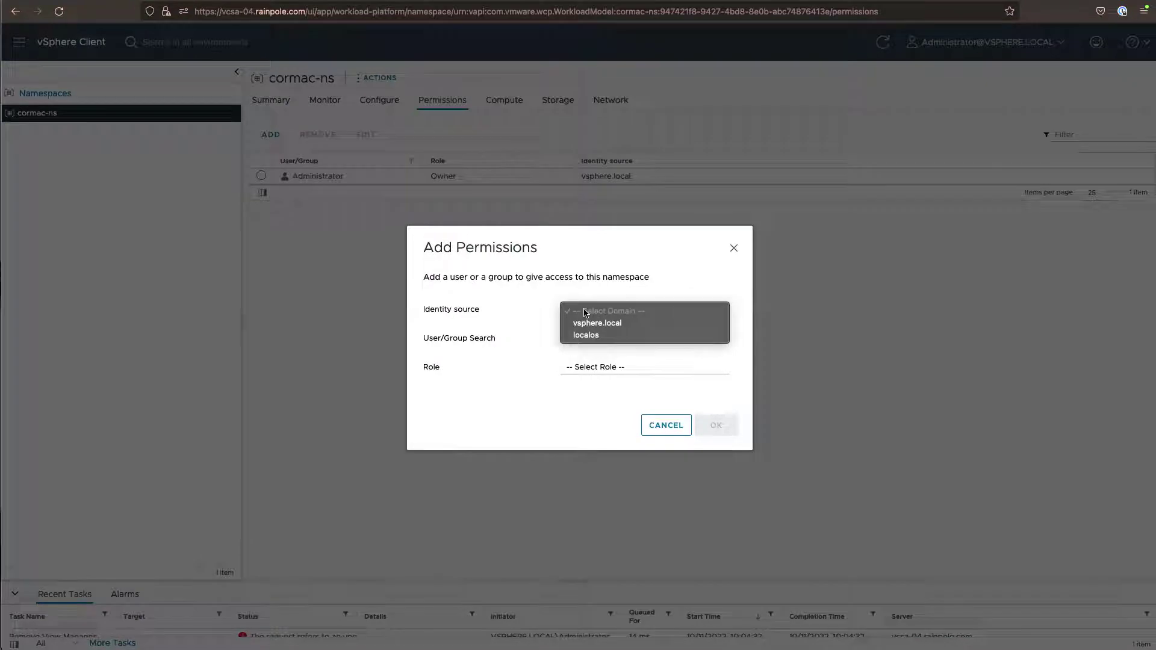
pyautogui.click(661, 422)
pyautogui.click(663, 425)
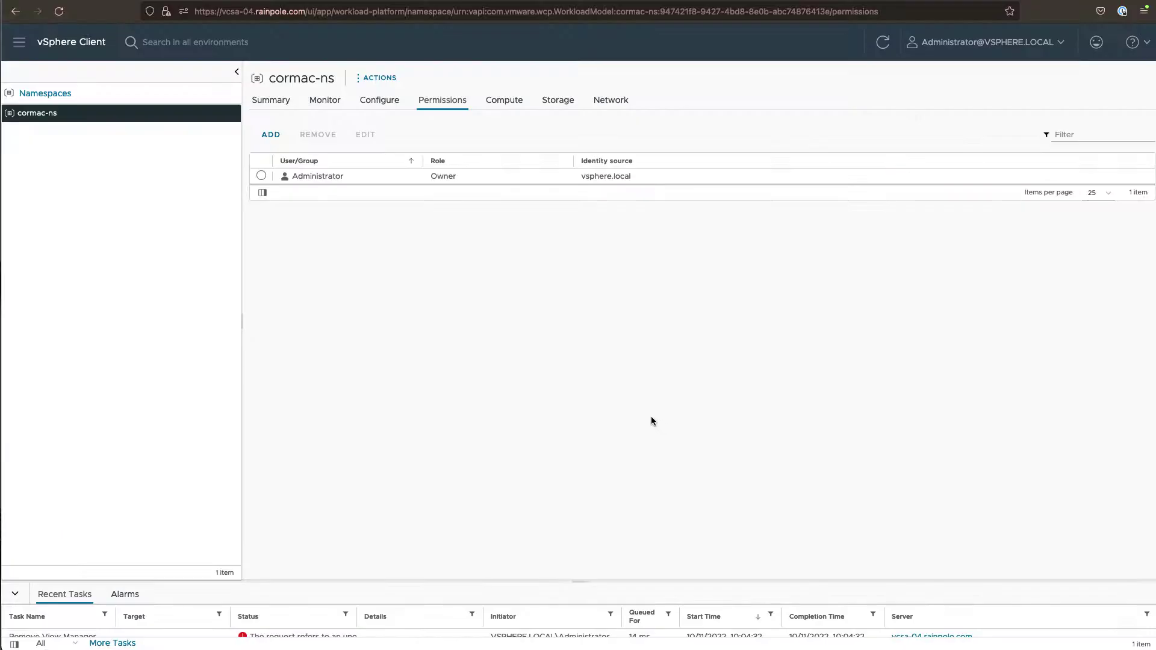
pyautogui.click(45, 94)
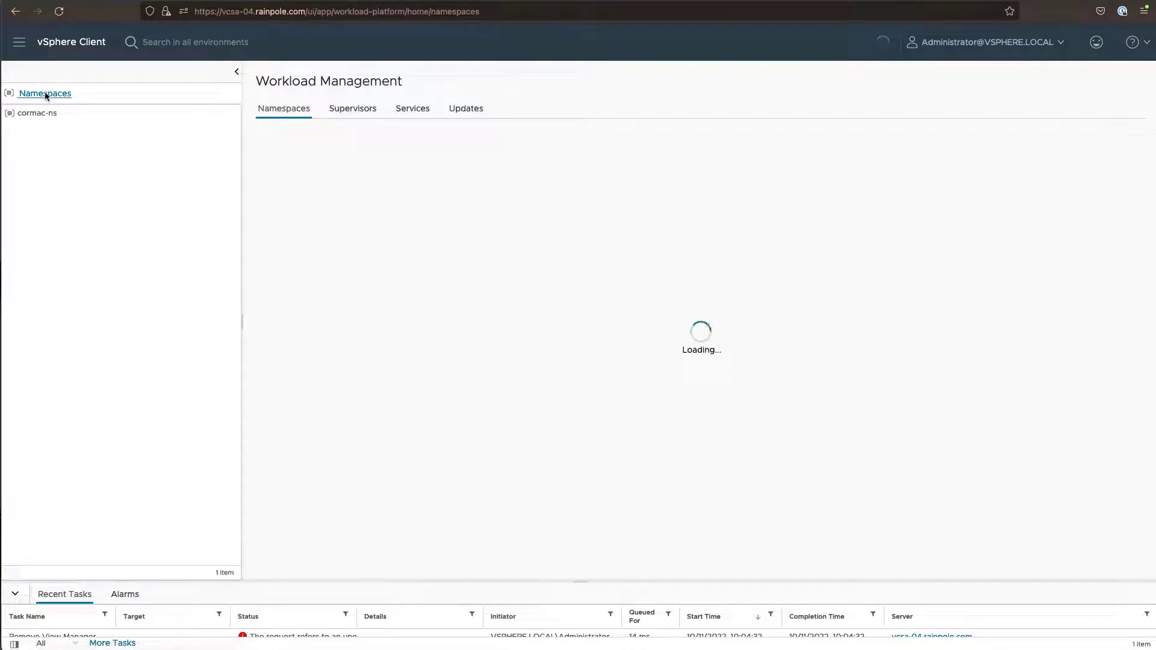
# Show supervisor cjh-sv's Configure > Identity Providers settings with its callback URL
pyautogui.click(353, 110)
pyautogui.click(305, 187)
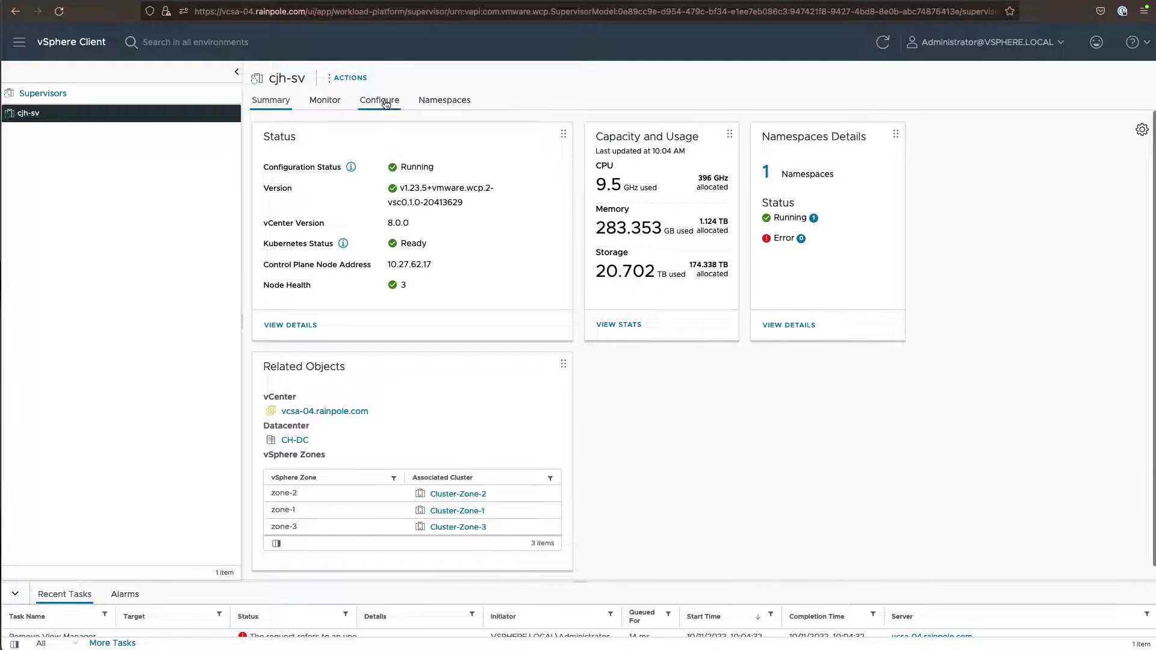
pyautogui.click(386, 104)
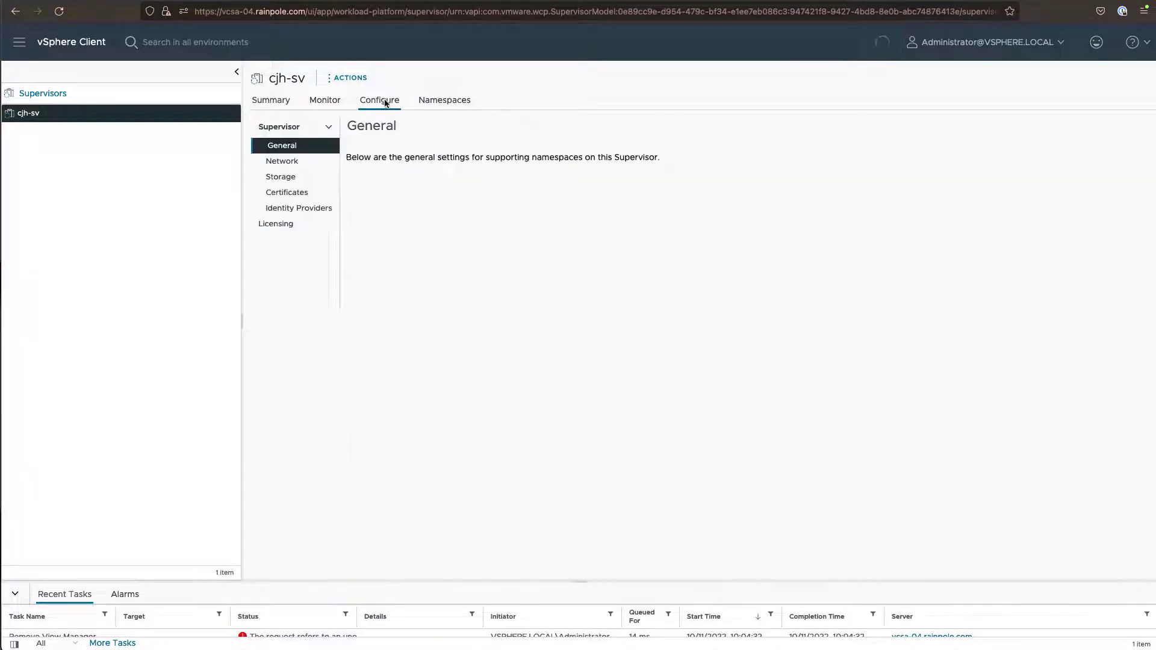
pyautogui.click(312, 210)
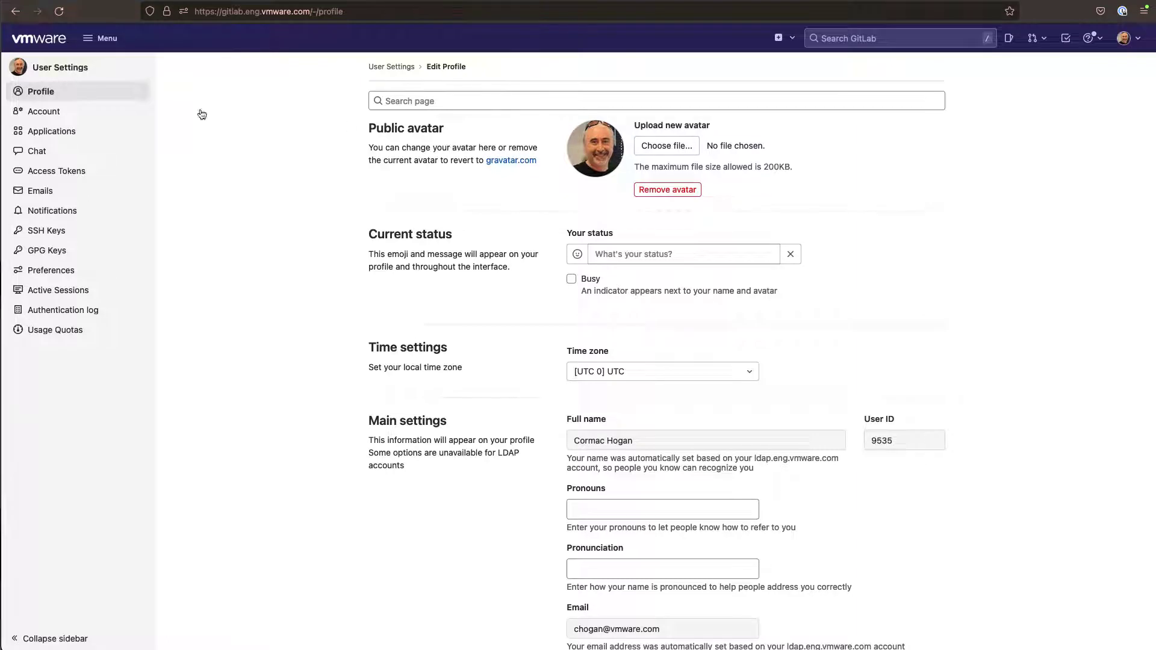
# Start GitLab application 'vSphere with Tanzu IDP' with the supervisor callback URL as redirect URI
pyautogui.click(74, 135)
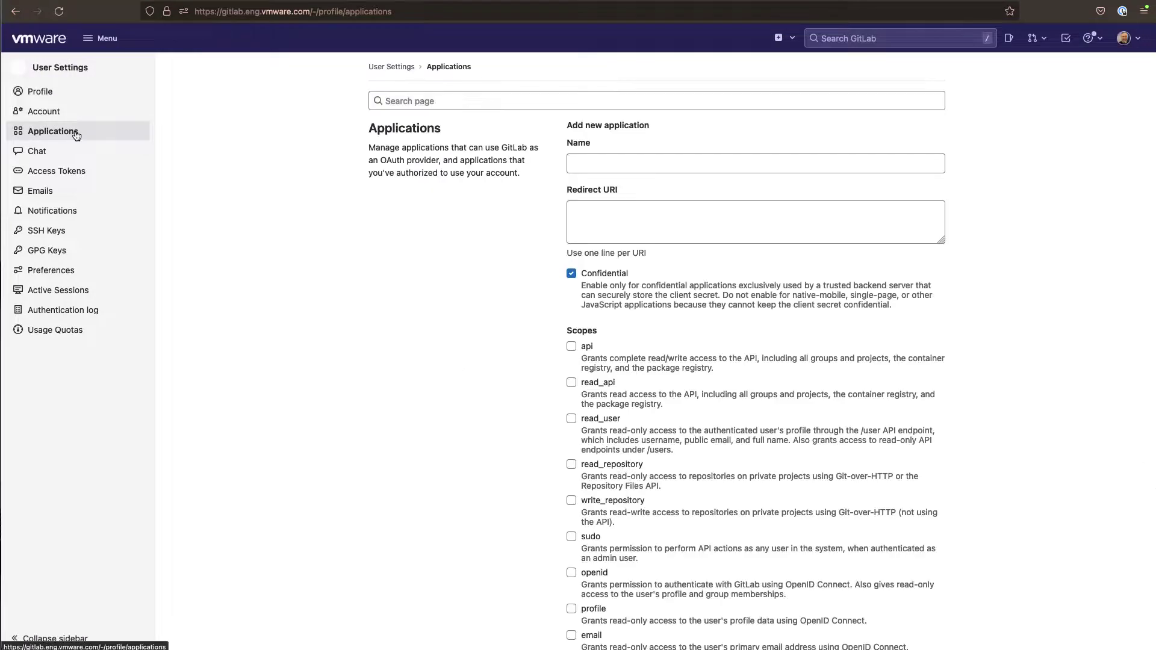
pyautogui.click(584, 163)
pyautogui.write('v')
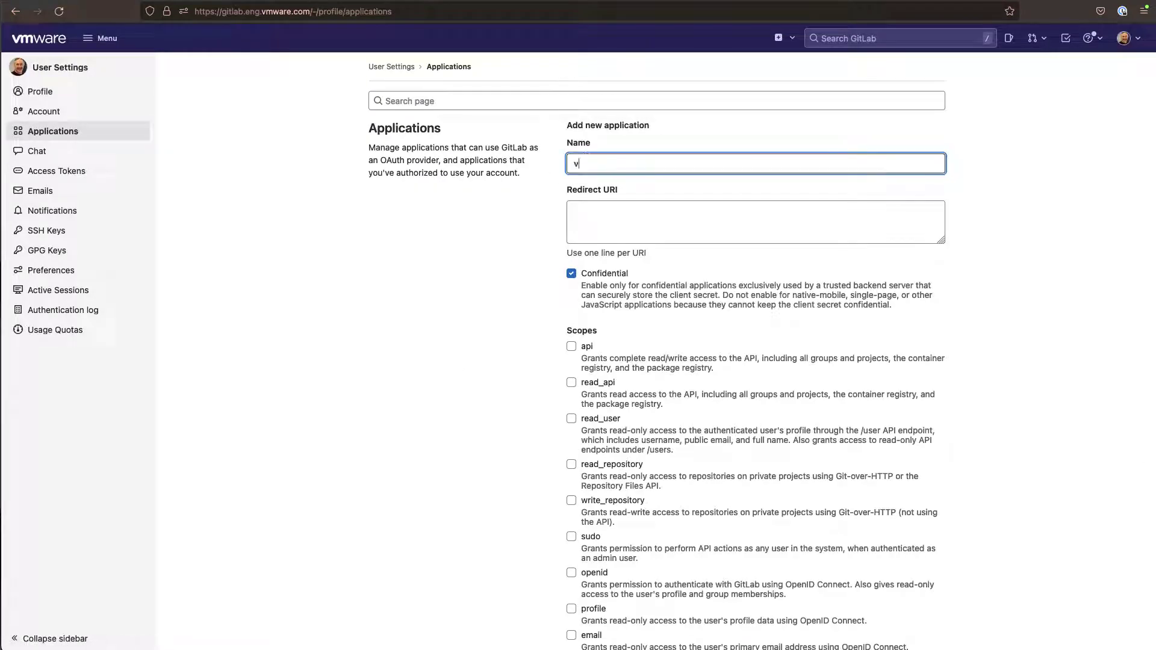
pyautogui.write('Sphere with Tanzu IDP')
pyautogui.click(180, 2)
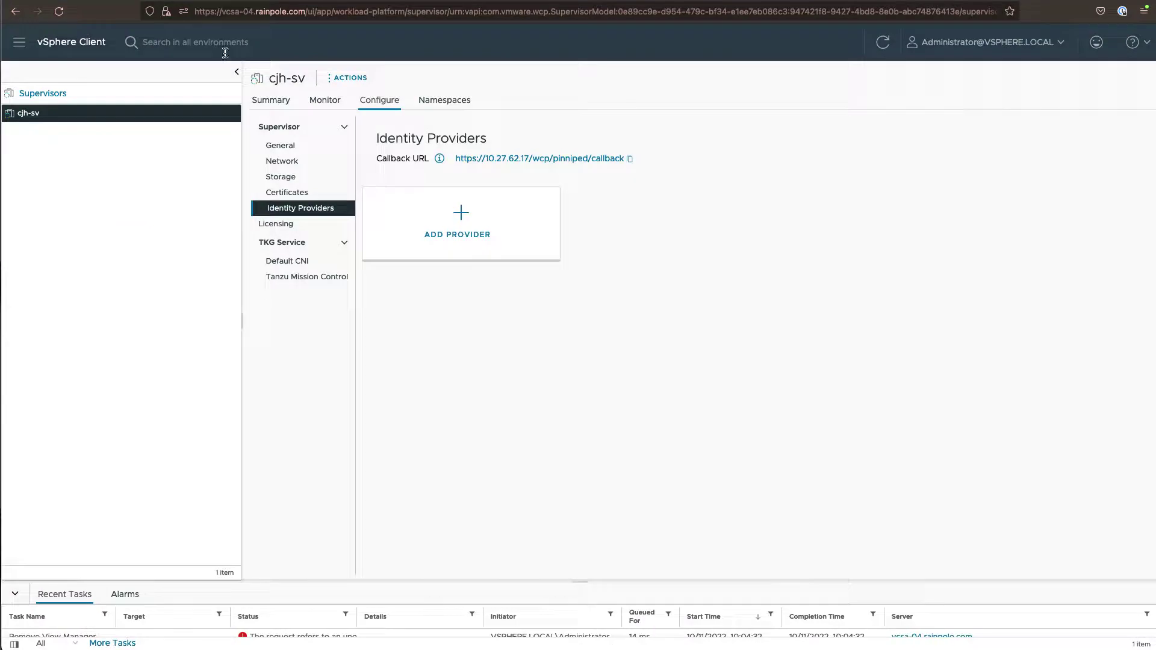
pyautogui.click(629, 159)
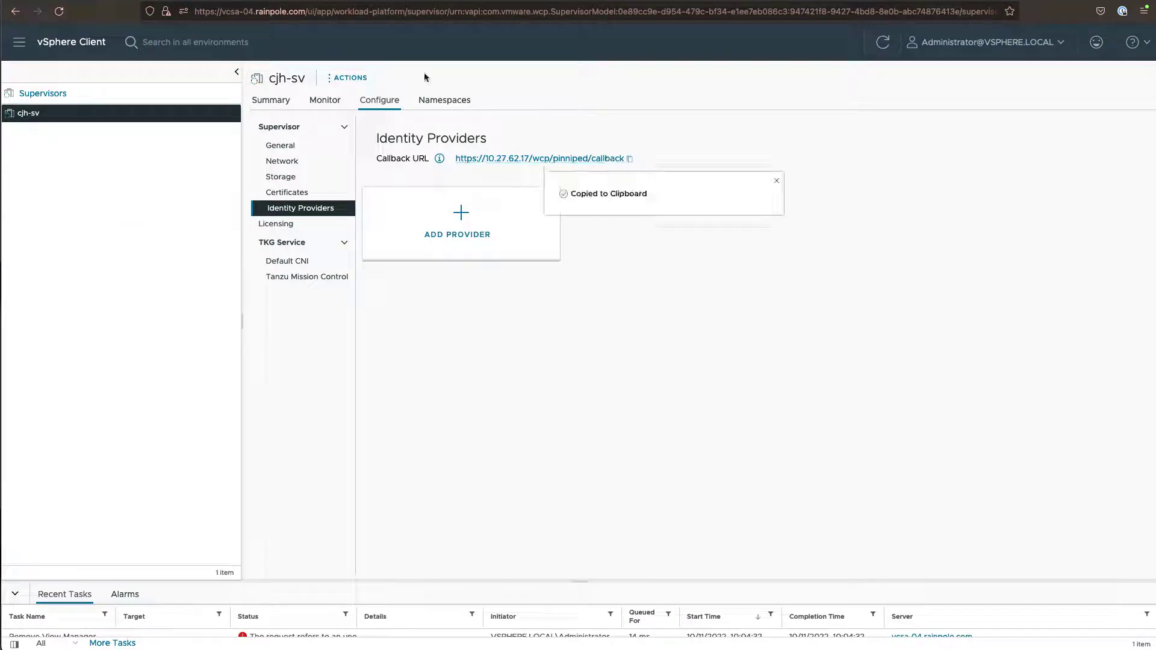
pyautogui.click(263, 1)
pyautogui.click(593, 208)
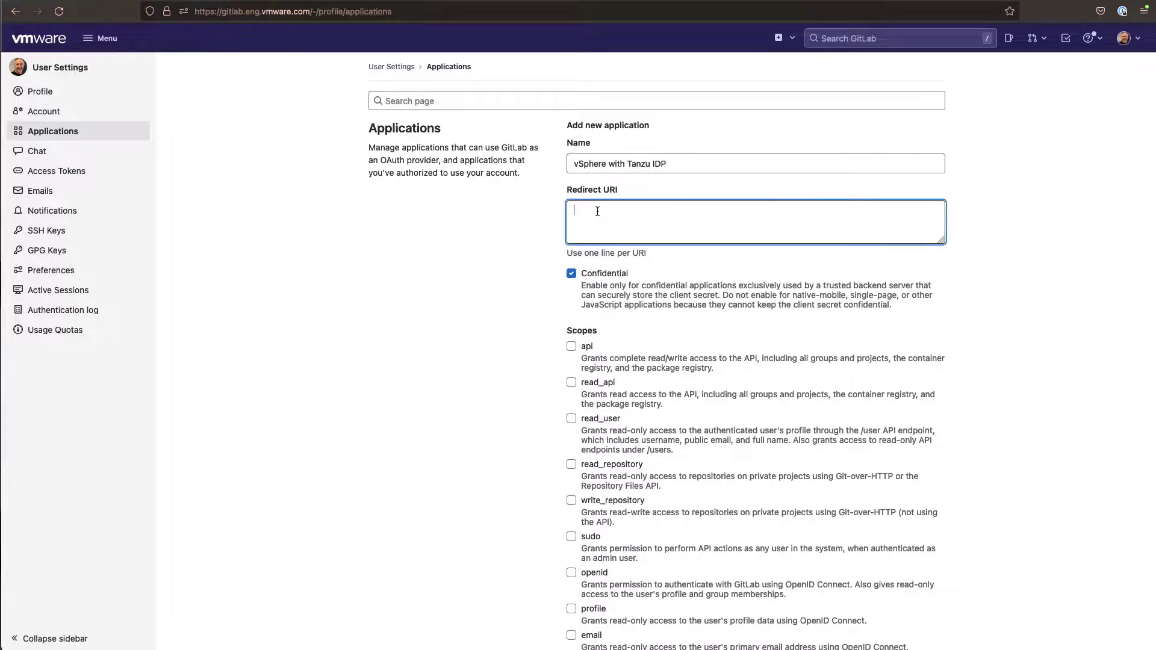
pyautogui.press('super+v')
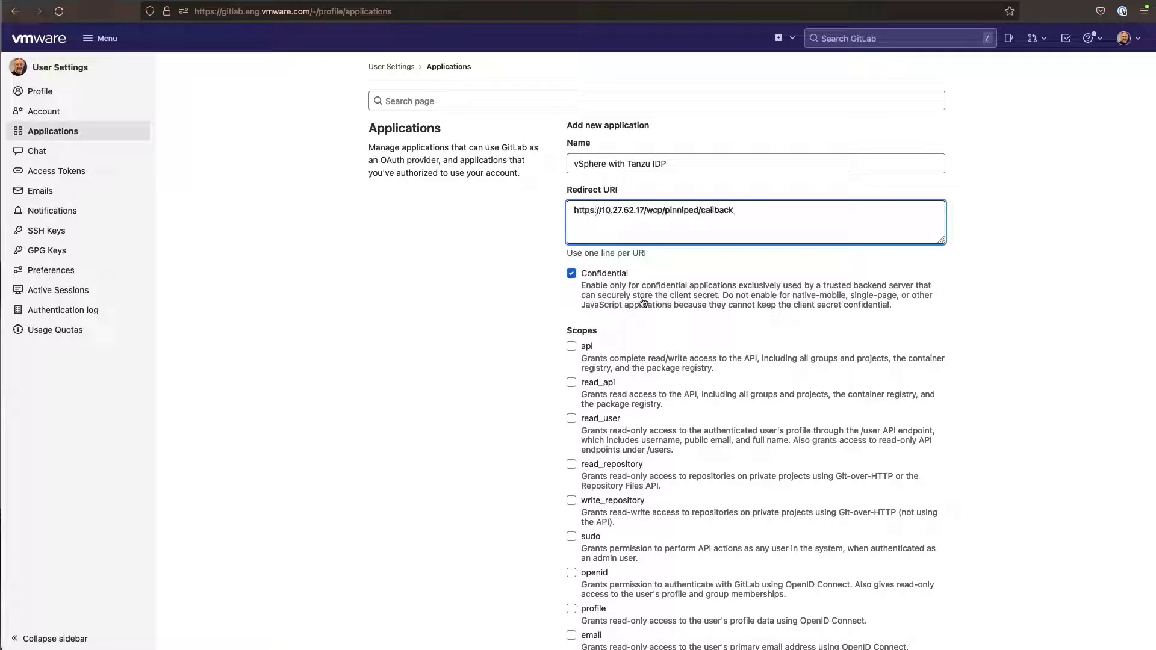
# Grant the openid, profile and email scopes and save the application
pyautogui.scroll(-3, 662, 307)
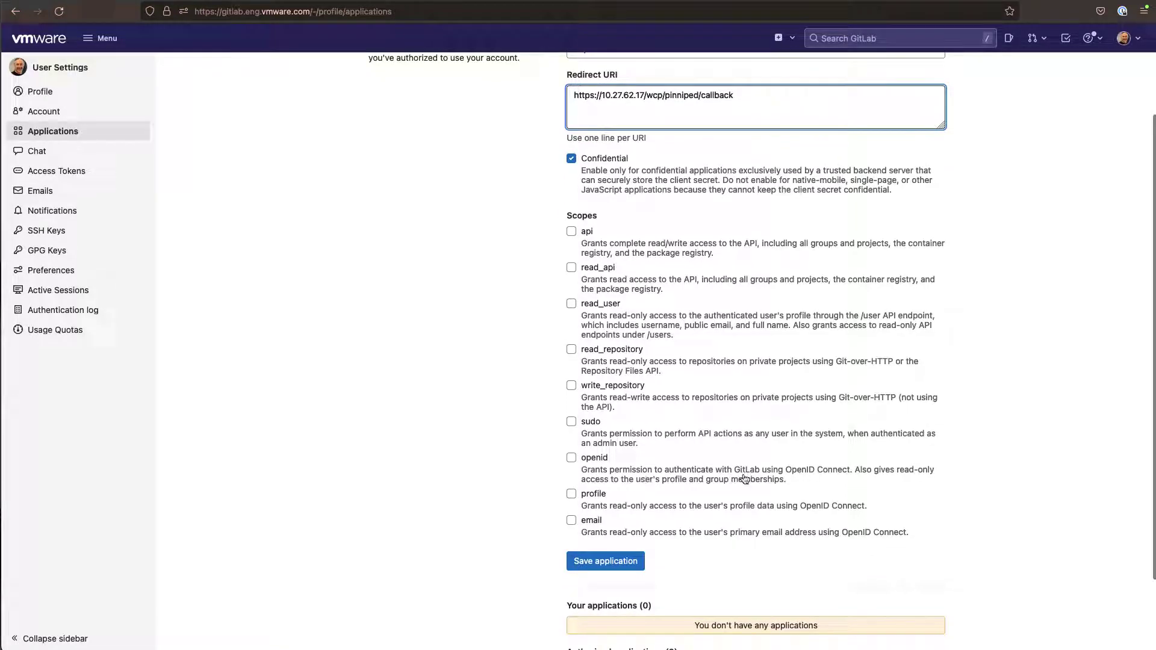
pyautogui.click(570, 458)
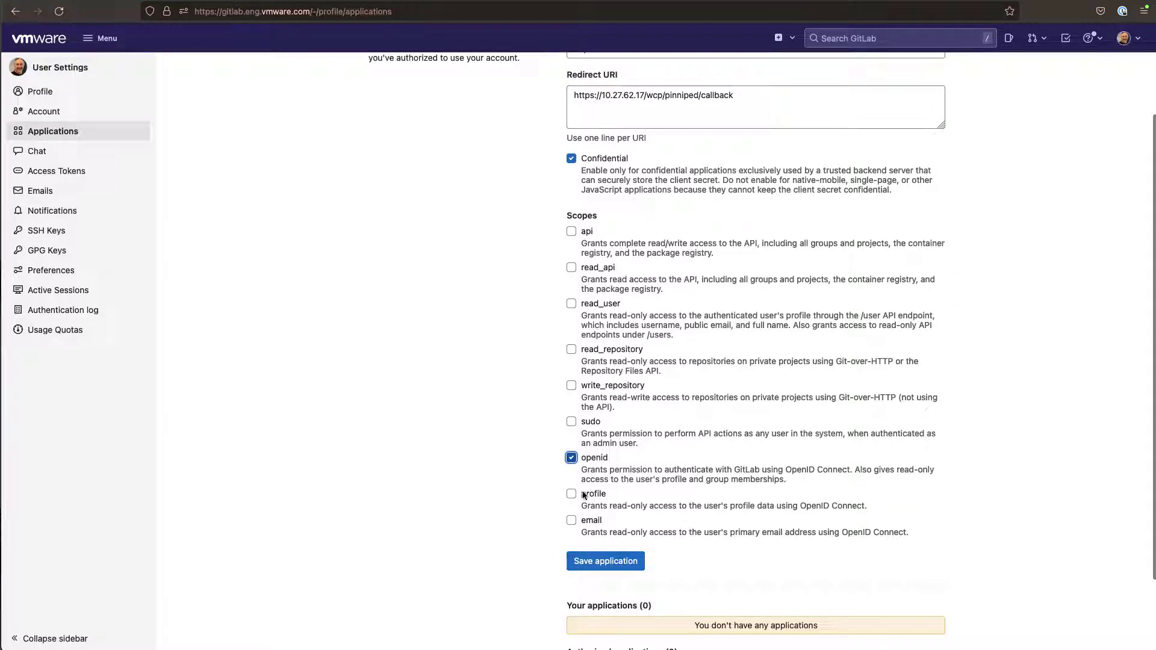
pyautogui.click(572, 495)
pyautogui.click(571, 521)
pyautogui.click(606, 561)
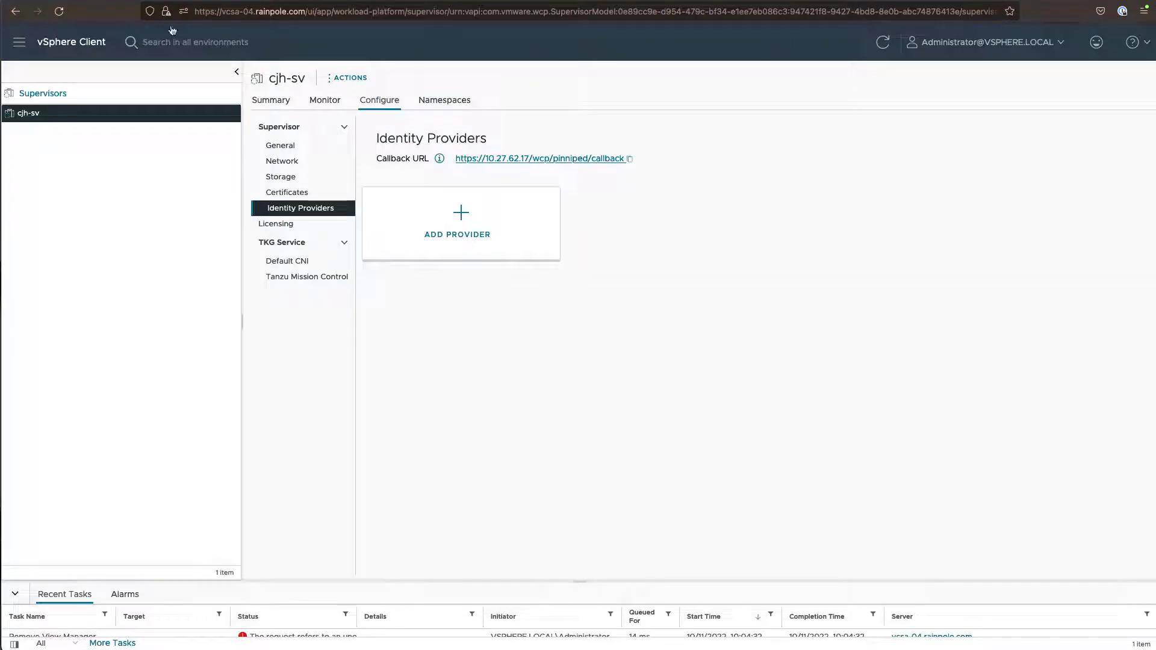
pyautogui.click(433, 234)
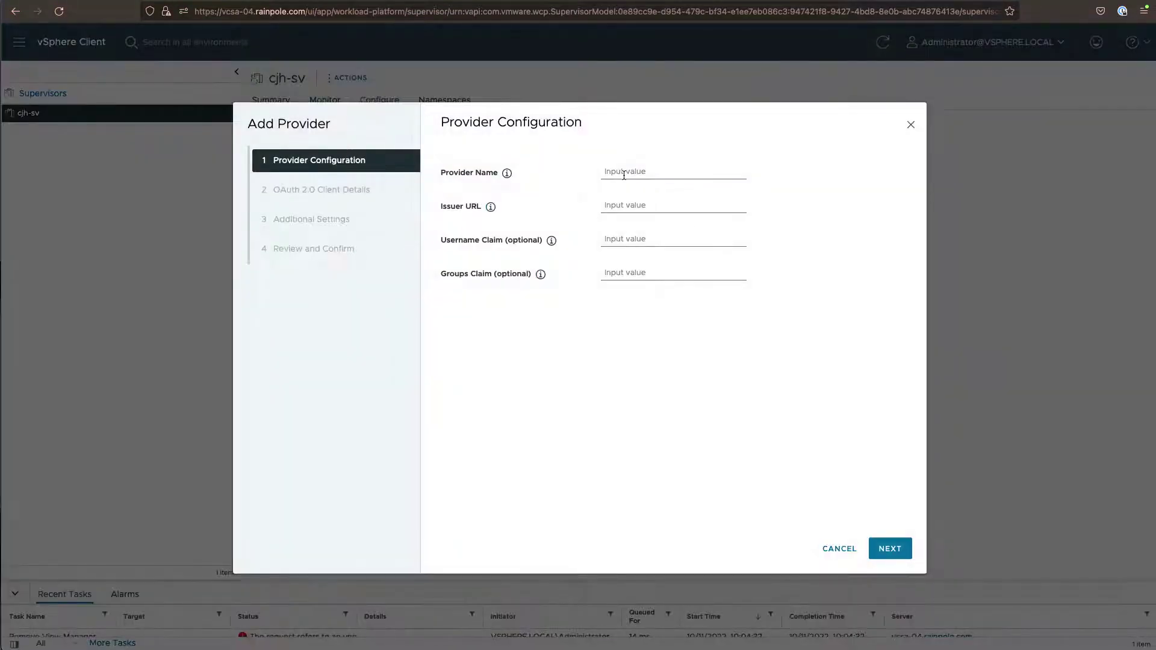
pyautogui.click(623, 175)
pyautogui.write('G')
pyautogui.press('Tab')
pyautogui.press('Tab')
pyautogui.write('h')
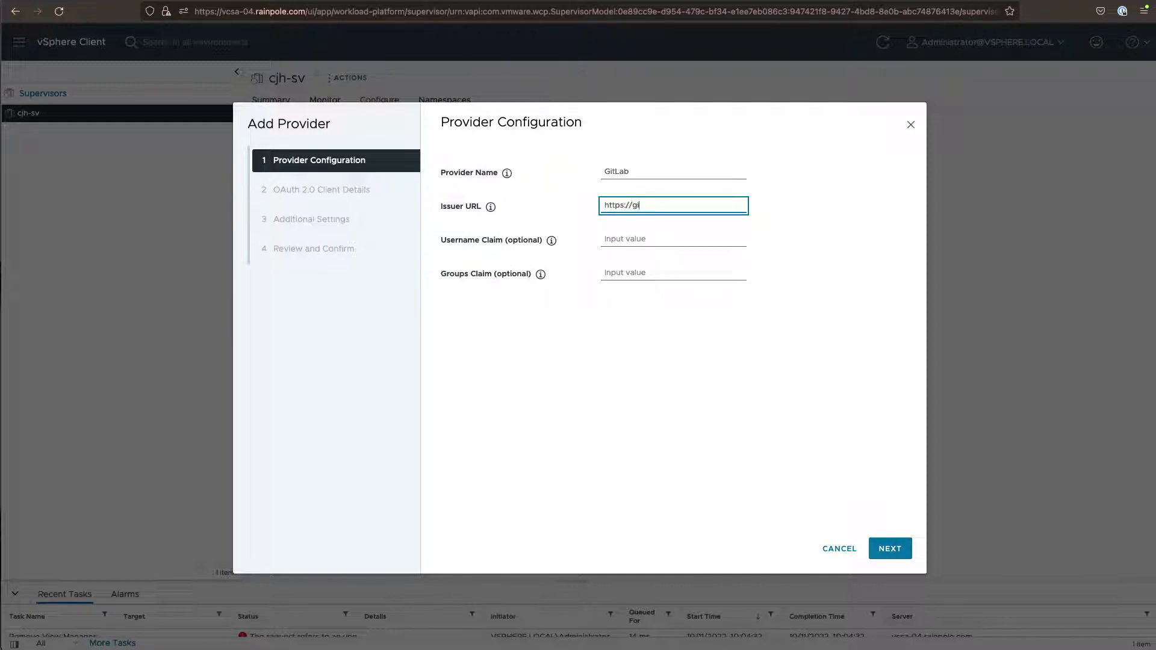
pyautogui.write('ttps://gitlab.eng.vmware.com')
pyautogui.press('Tab')
pyautogui.press('Tab')
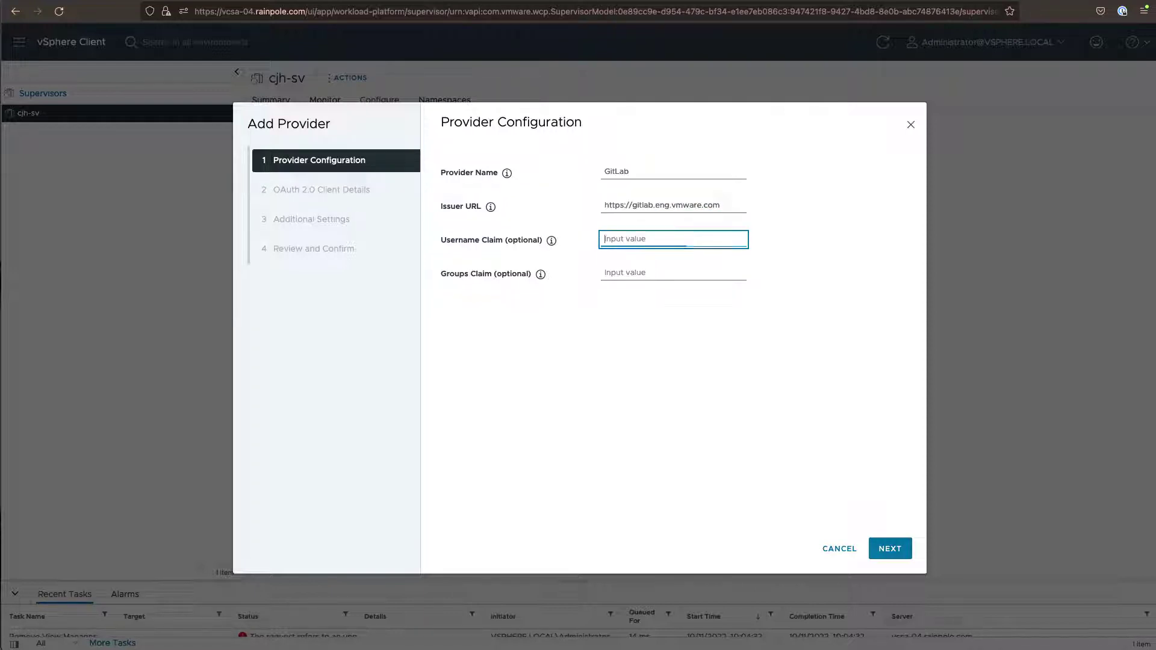
pyautogui.write('email')
pyautogui.press('Tab')
pyautogui.press('Tab')
pyautogui.press('Tab')
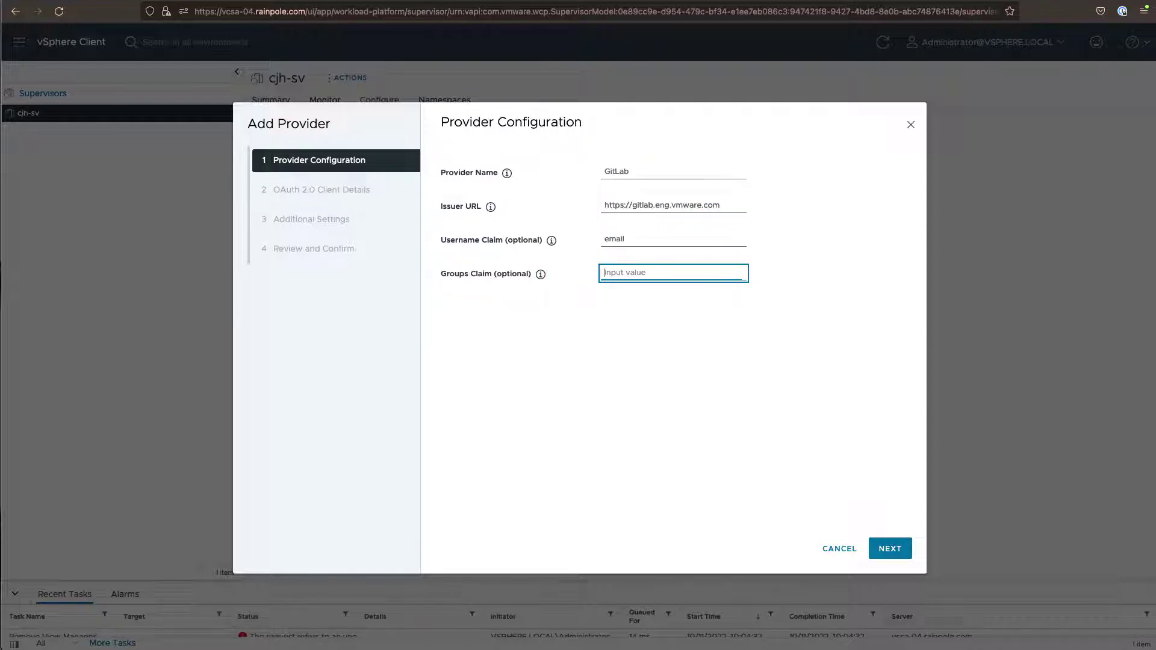
pyautogui.press('Tab')
pyautogui.press('Return')
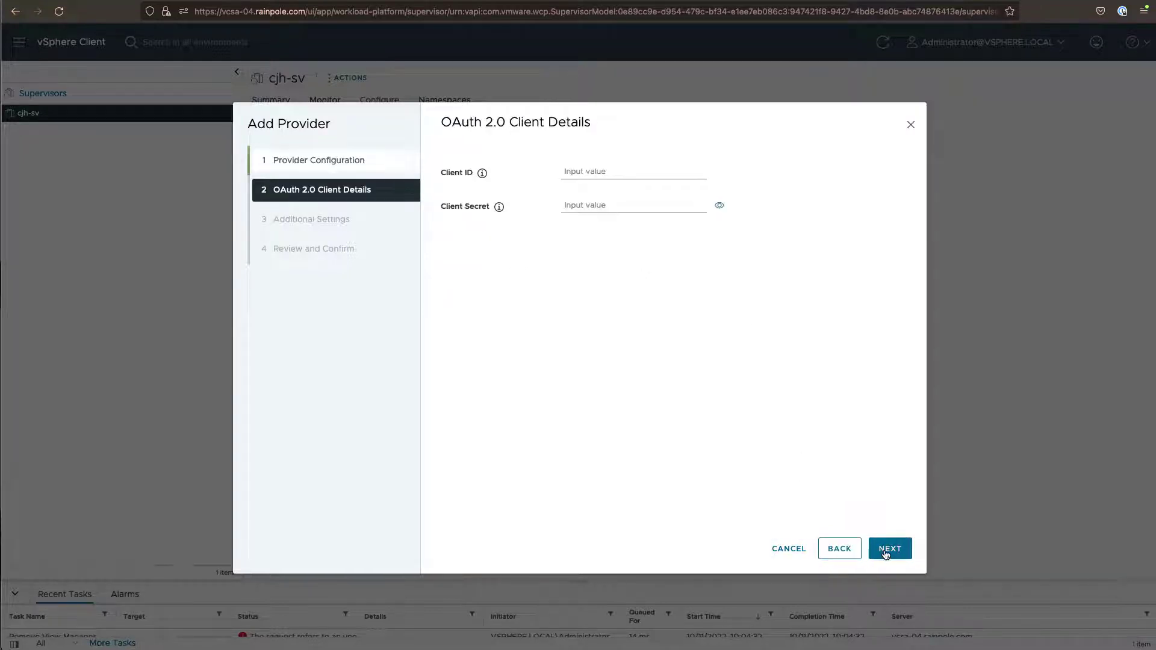
# Fill in the client ID and client secret using the GitLab application's ID and secret
pyautogui.hotkey('ctrl', 'Tab')
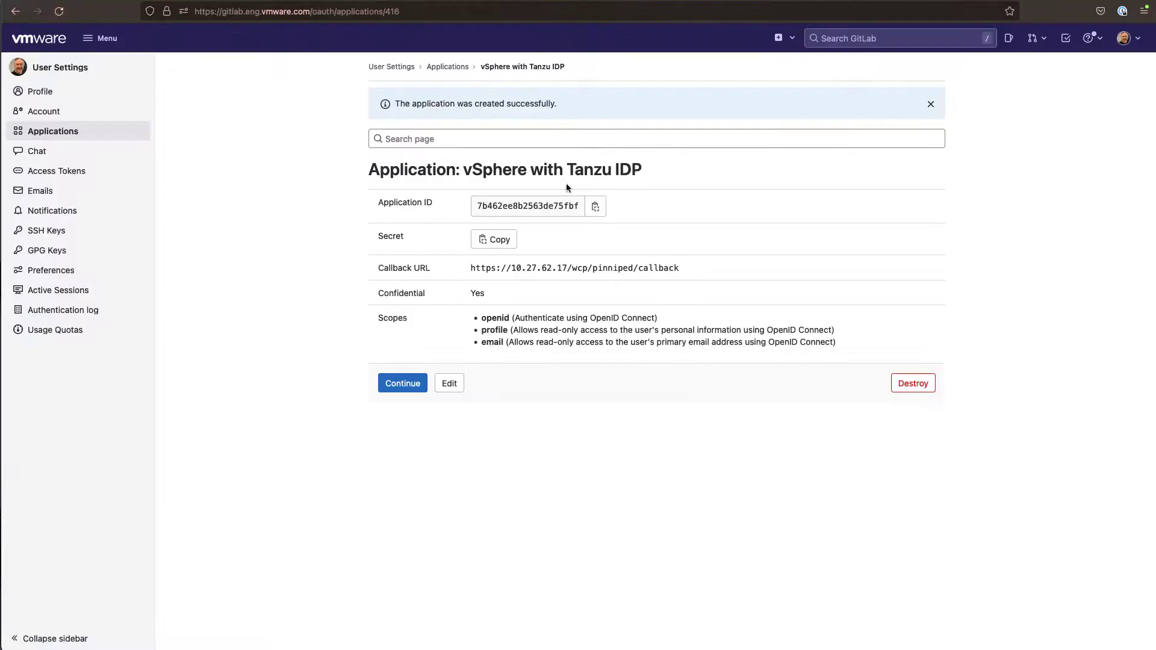
pyautogui.click(595, 206)
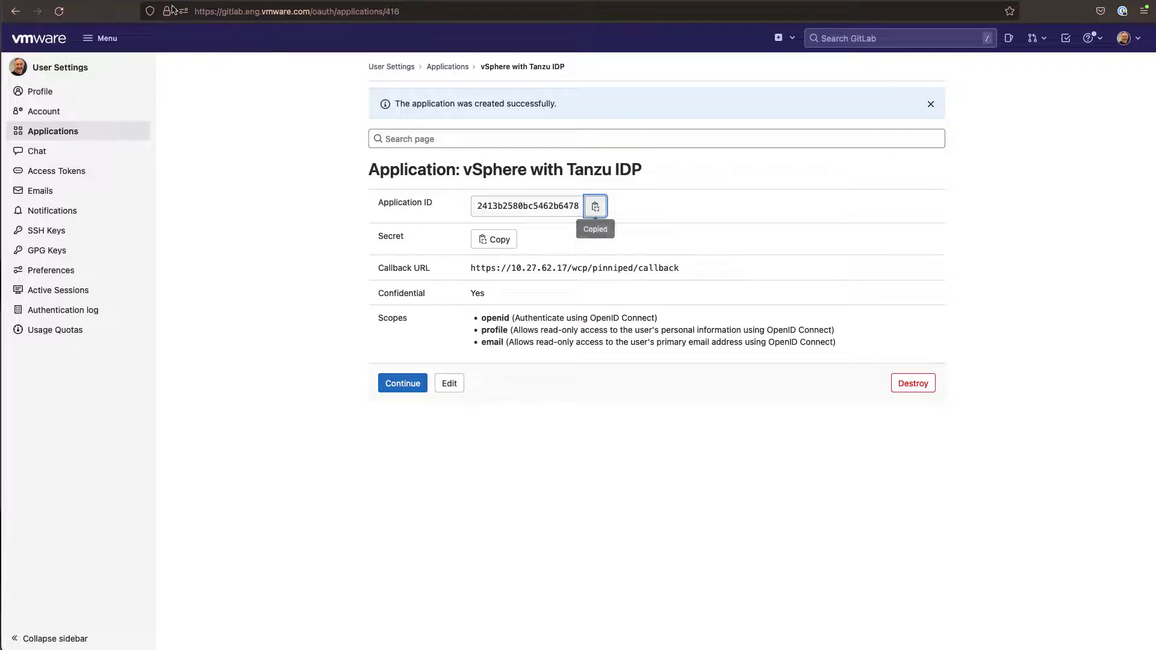
pyautogui.hotkey('ctrl', 'Tab')
pyautogui.click(599, 171)
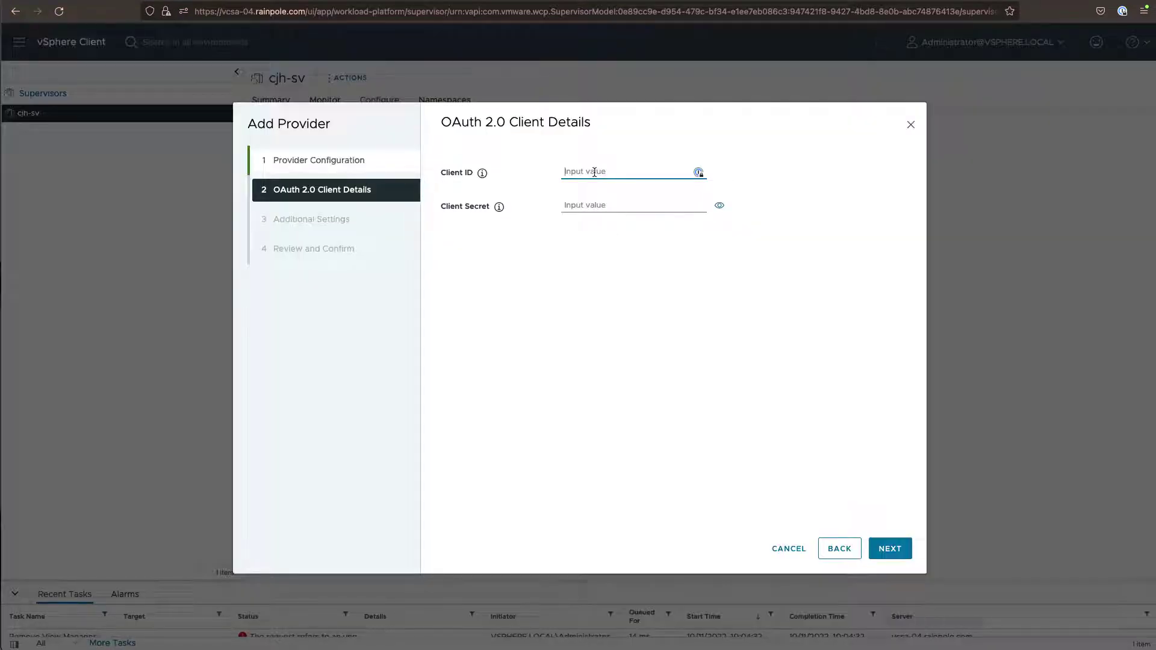
pyautogui.hotkey('ctrl', 'v')
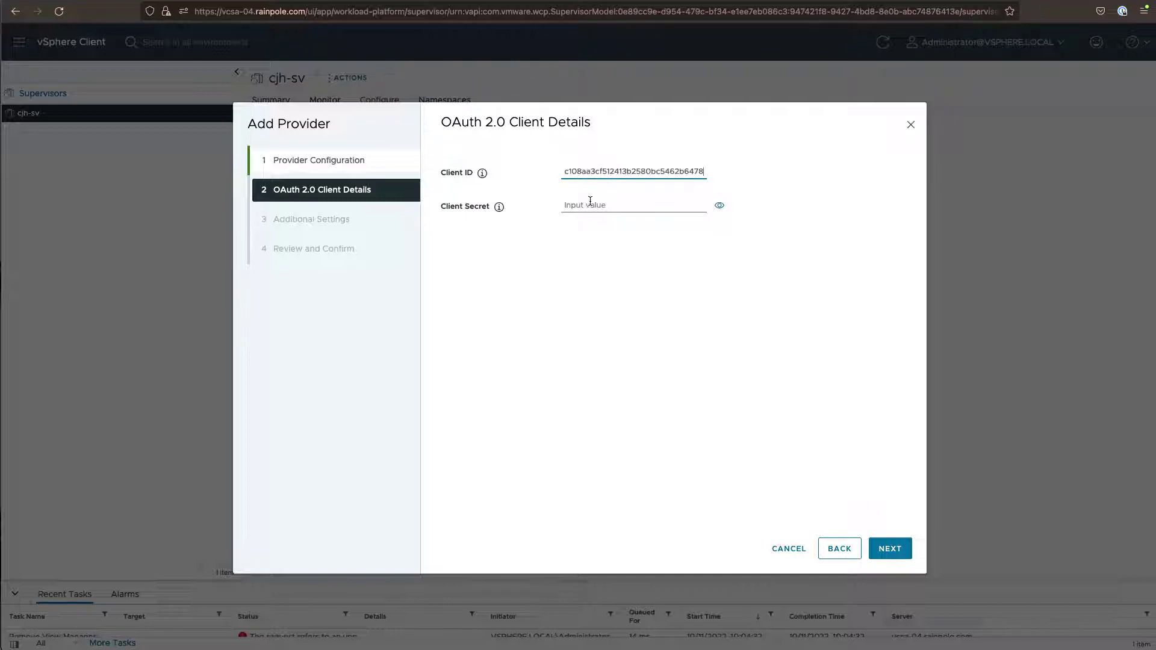
pyautogui.click(590, 202)
pyautogui.hotkey('ctrl', 'Tab')
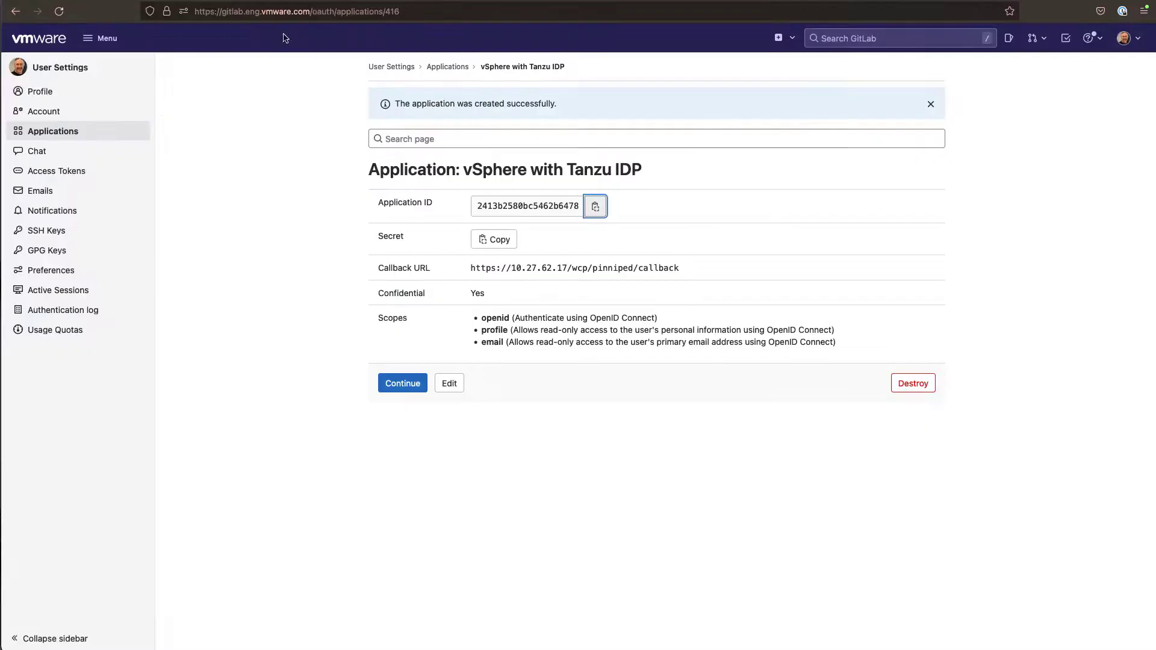
pyautogui.click(481, 241)
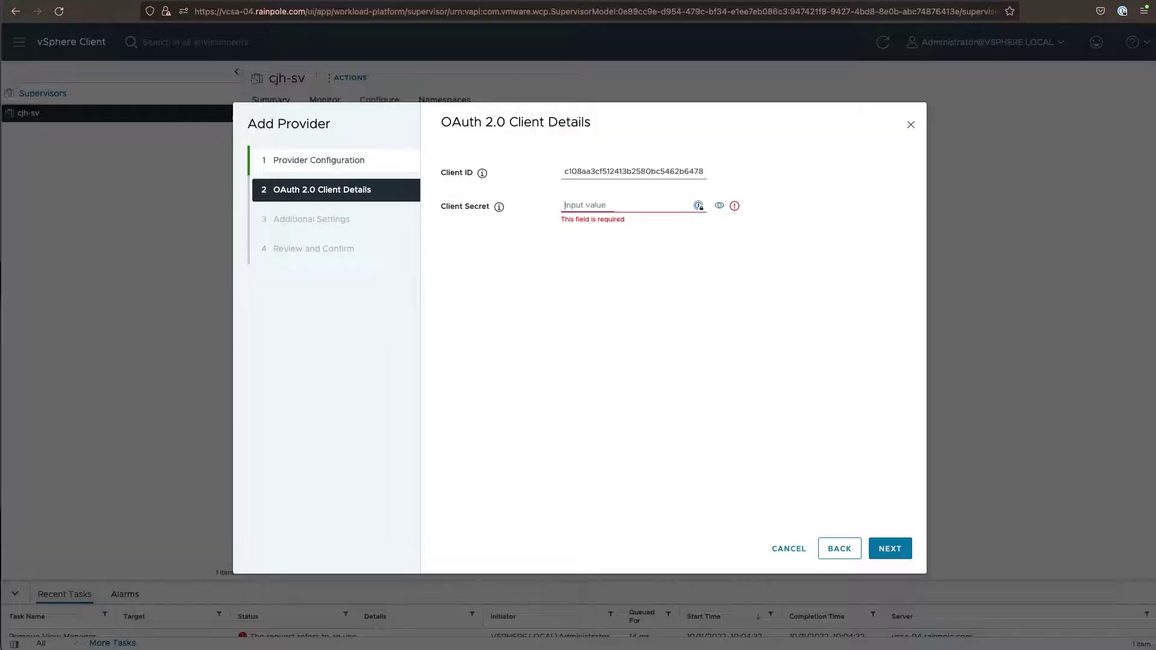
pyautogui.hotkey('ctrl', 'shift', 'Tab')
pyautogui.hotkey('ctrl', 'v')
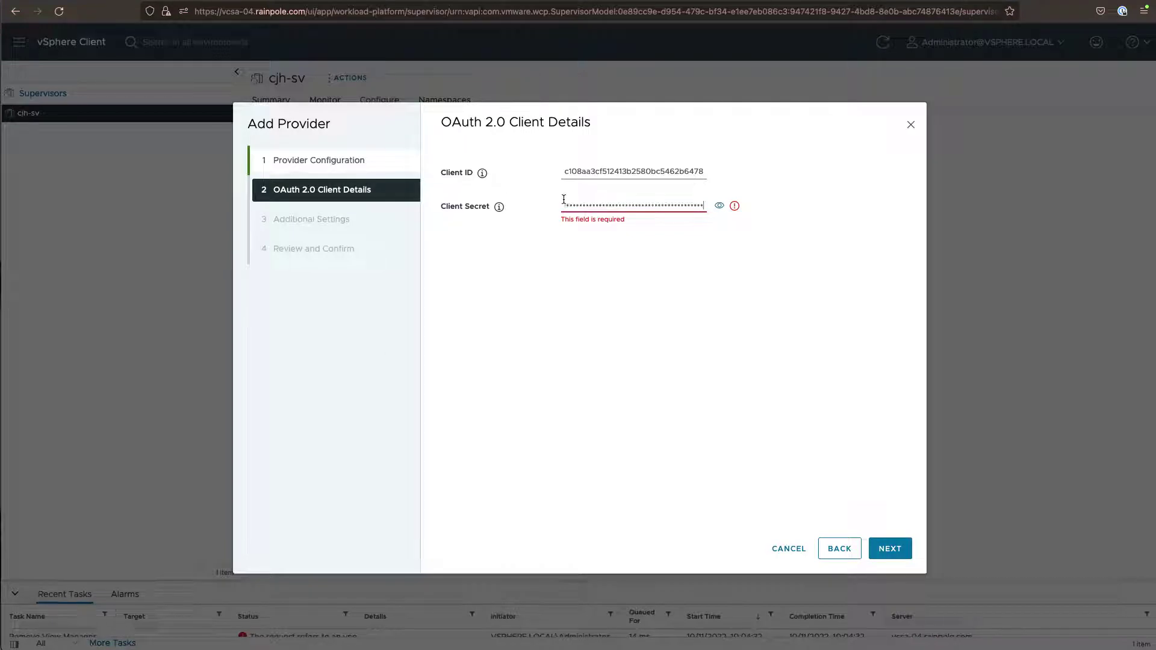
pyautogui.click(890, 548)
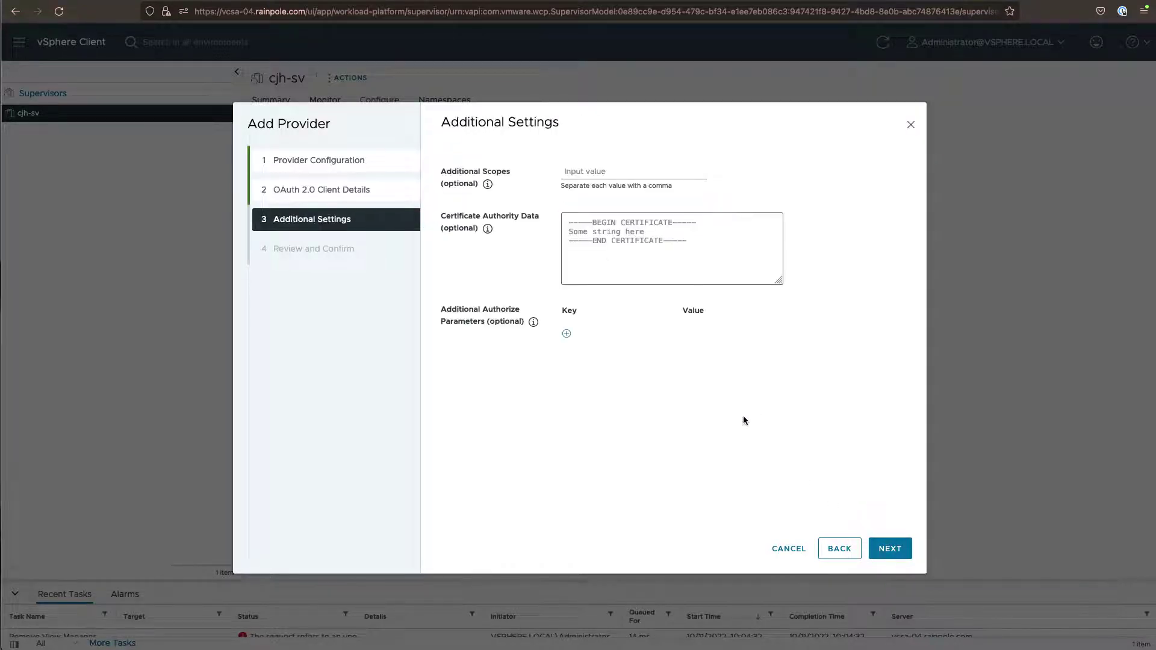
# Enter additional scopes 'openid,profile,email' and proceed to Review and Confirm
pyautogui.click(578, 173)
pyautogui.hotkey('ctrl', 'Tab')
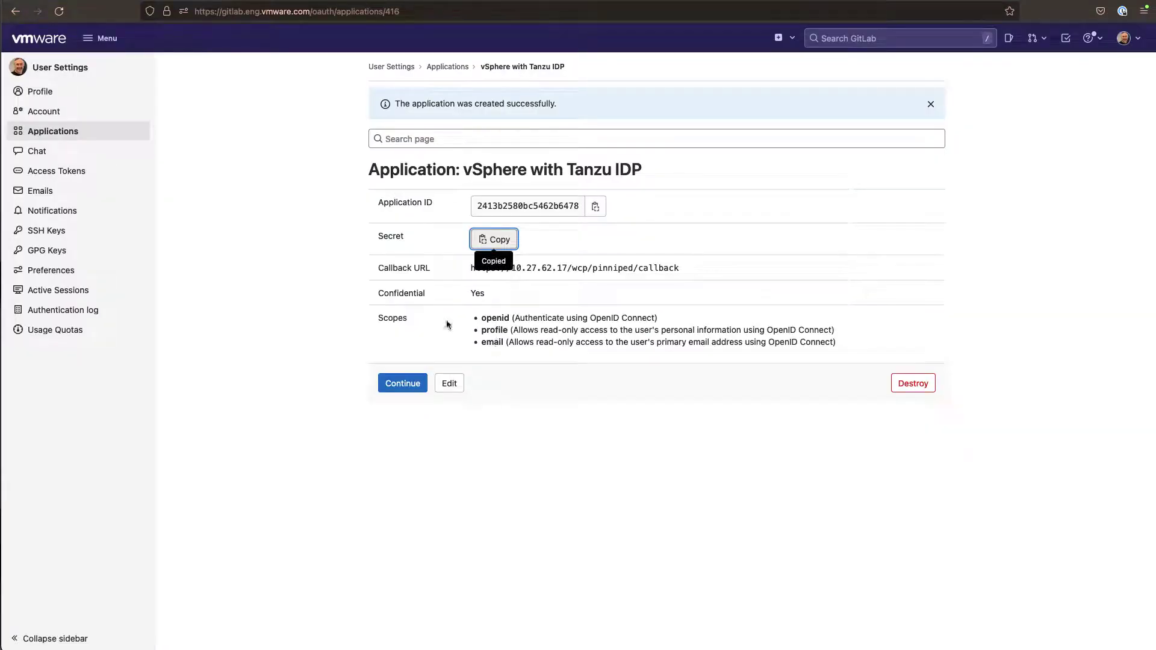
pyautogui.hotkey('ctrl', 'Tab')
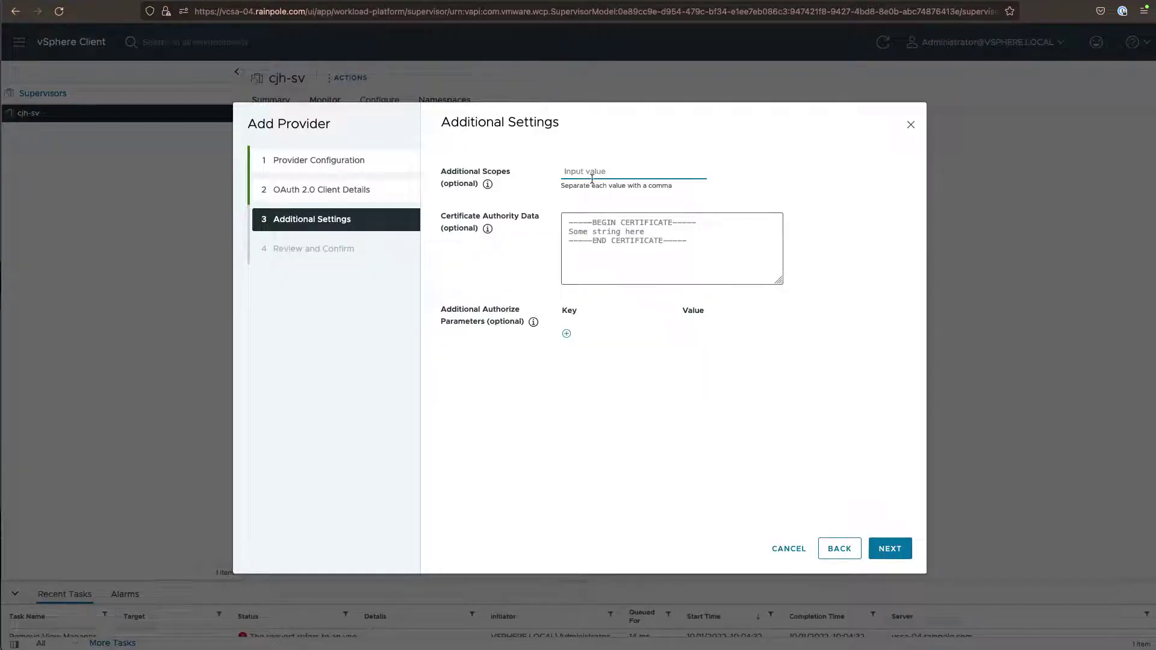
pyautogui.write('openid, profile, email')
pyautogui.click(877, 547)
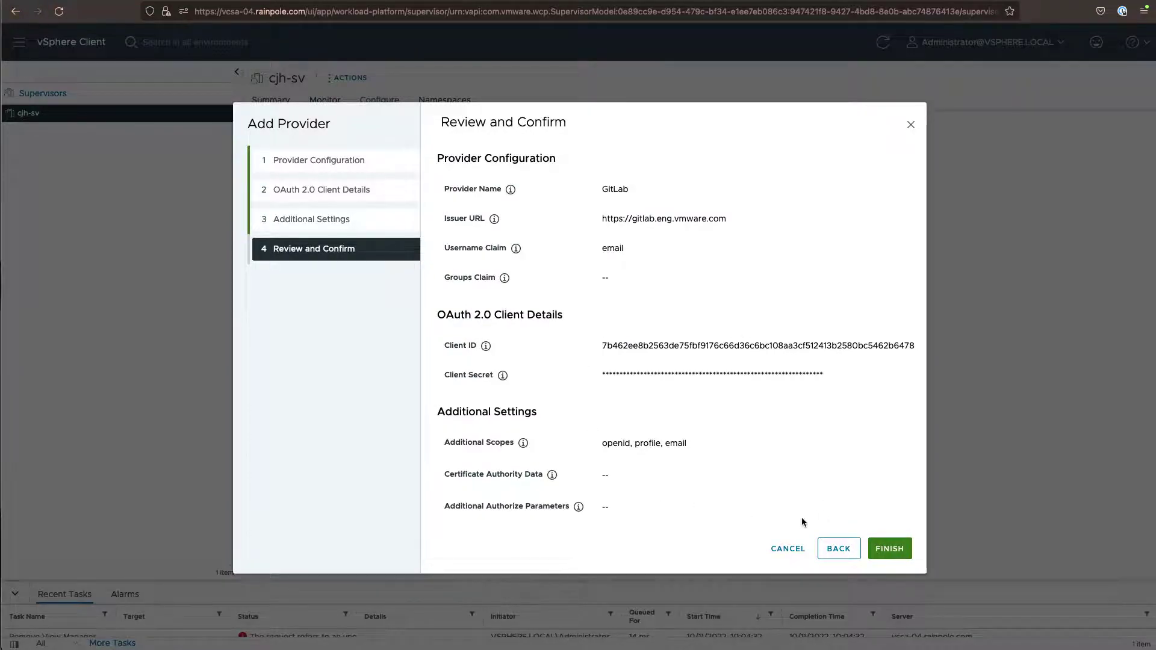
pyautogui.click(888, 550)
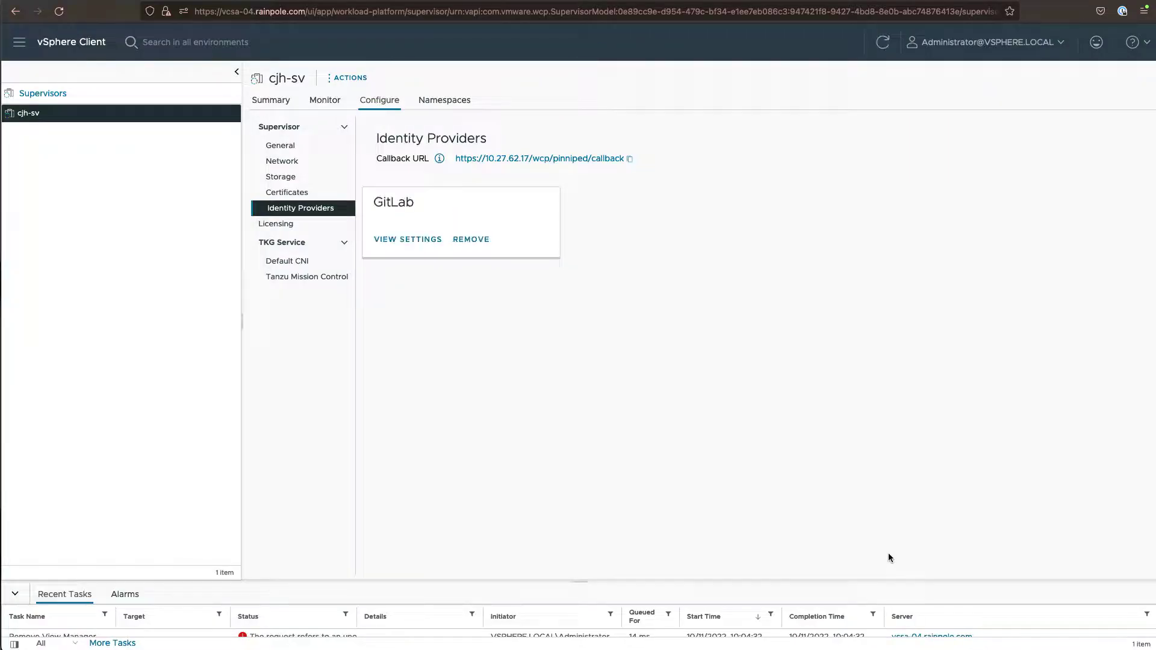
# Review the saved GitLab provider settings, then return to the Workload Management namespaces list
pyautogui.click(415, 240)
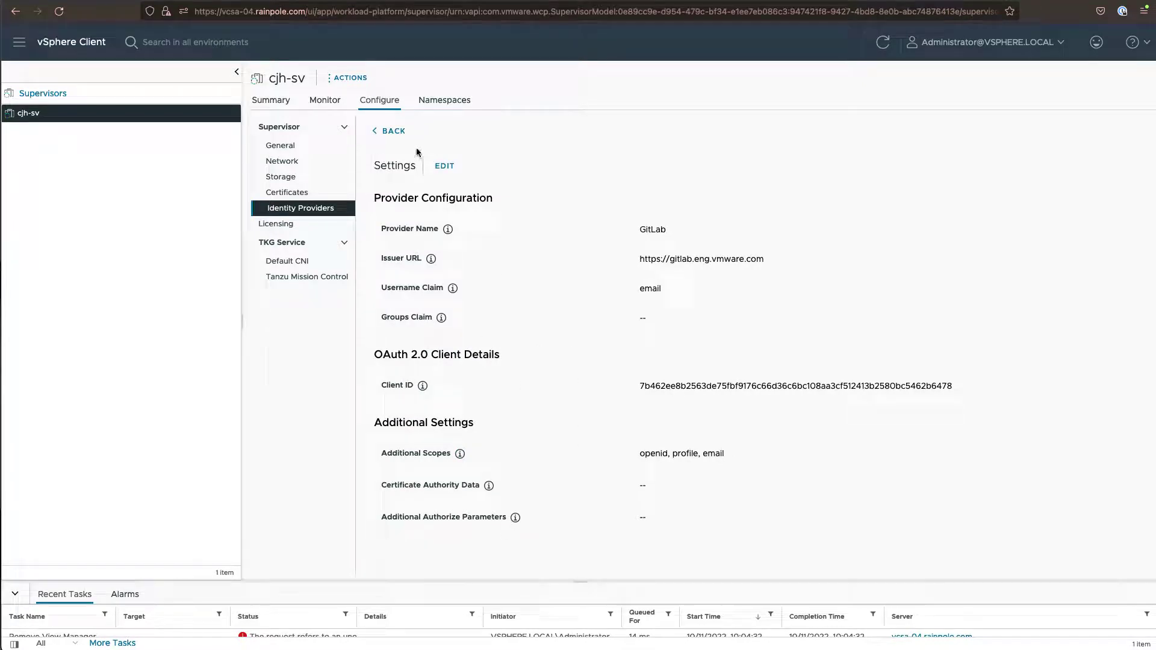
pyautogui.click(392, 131)
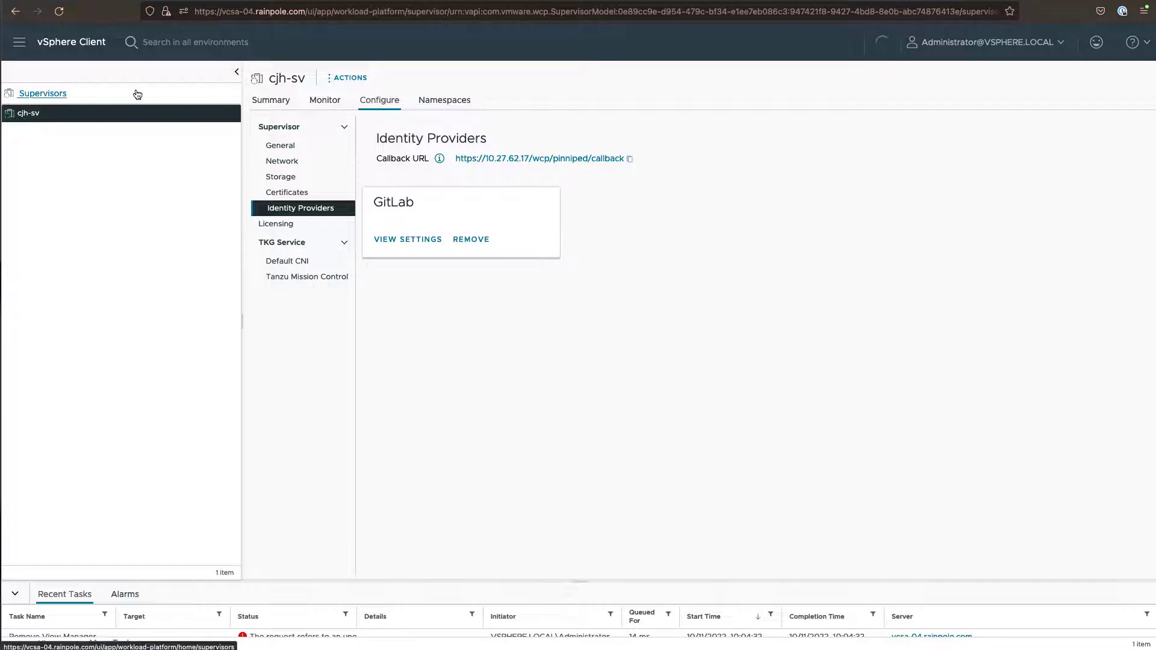
pyautogui.click(53, 97)
pyautogui.click(274, 110)
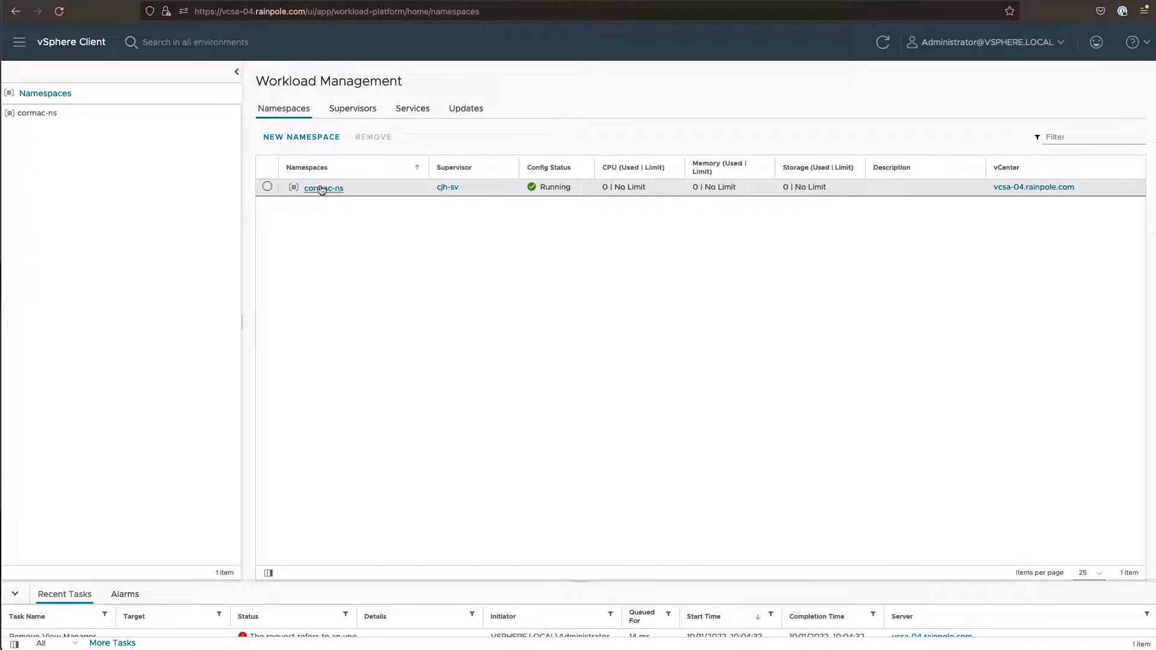
# On cormac-ns permissions, try adding a permission with GitLab as source, then cancel
pyautogui.click(319, 188)
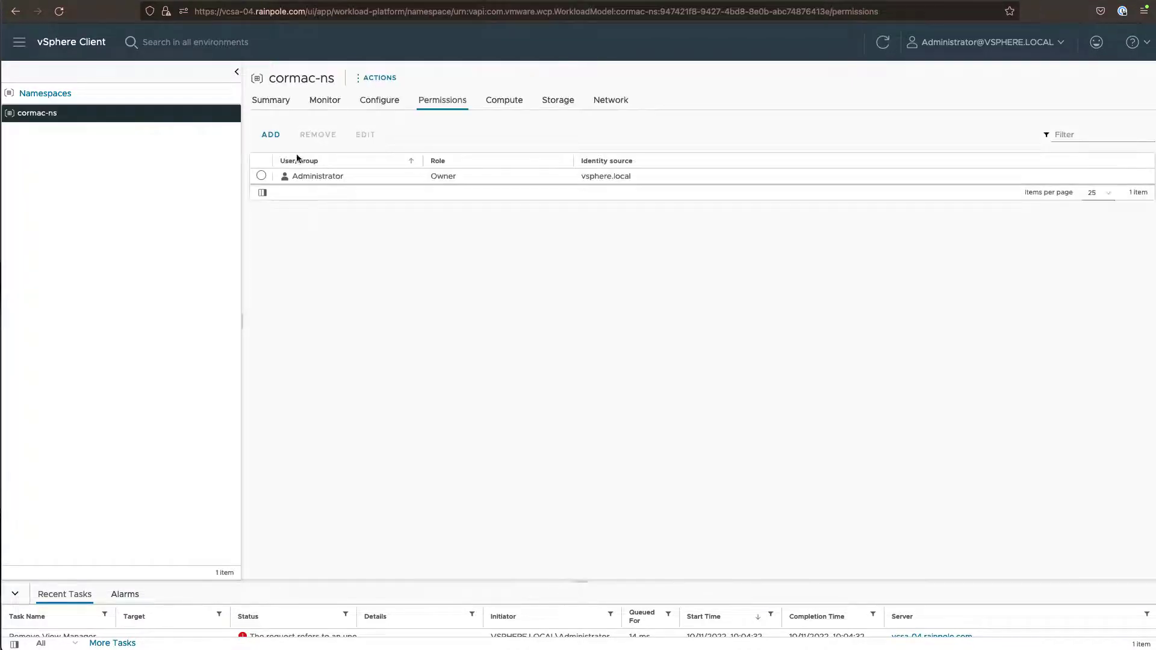
pyautogui.click(271, 135)
pyautogui.click(634, 310)
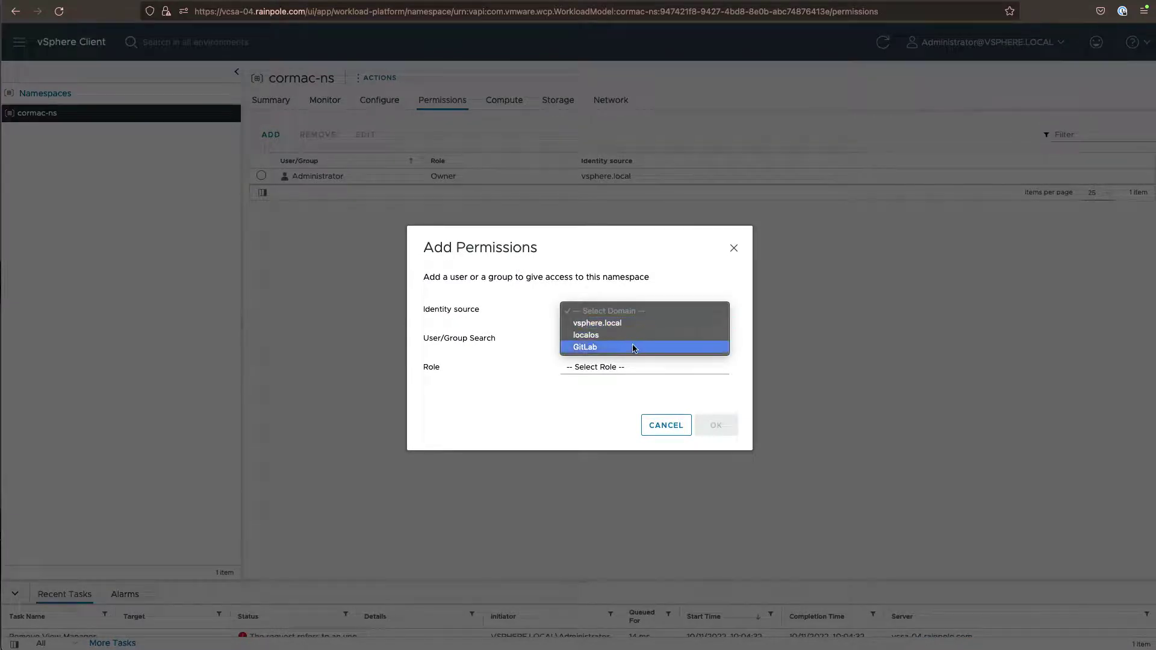
pyautogui.click(634, 348)
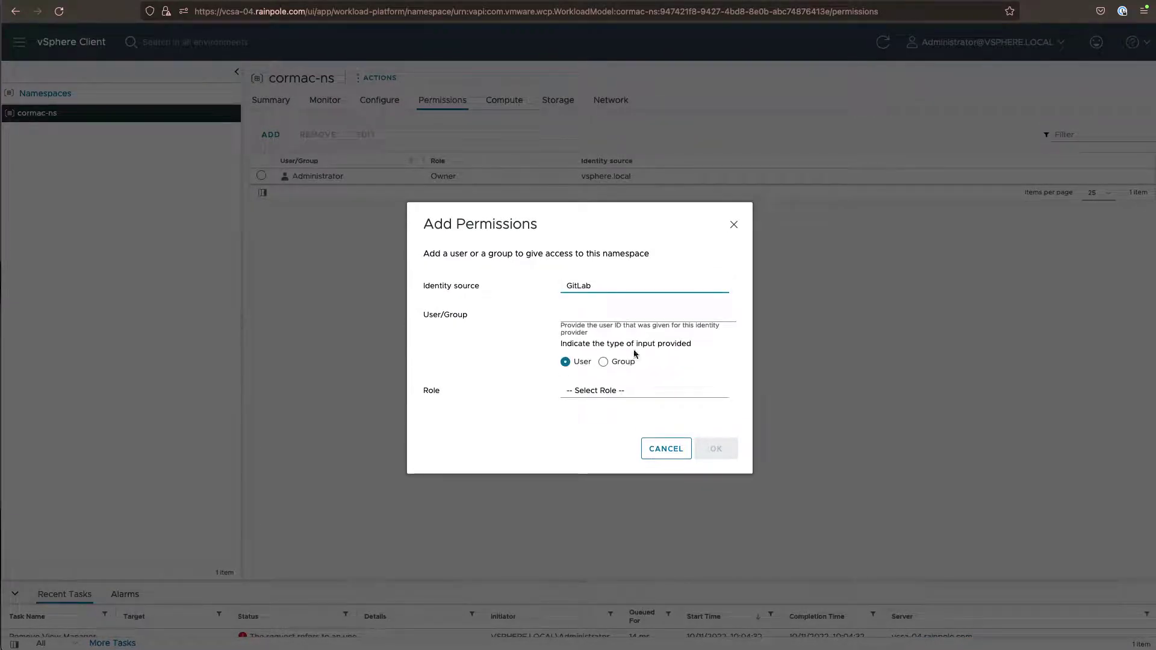
pyautogui.click(662, 449)
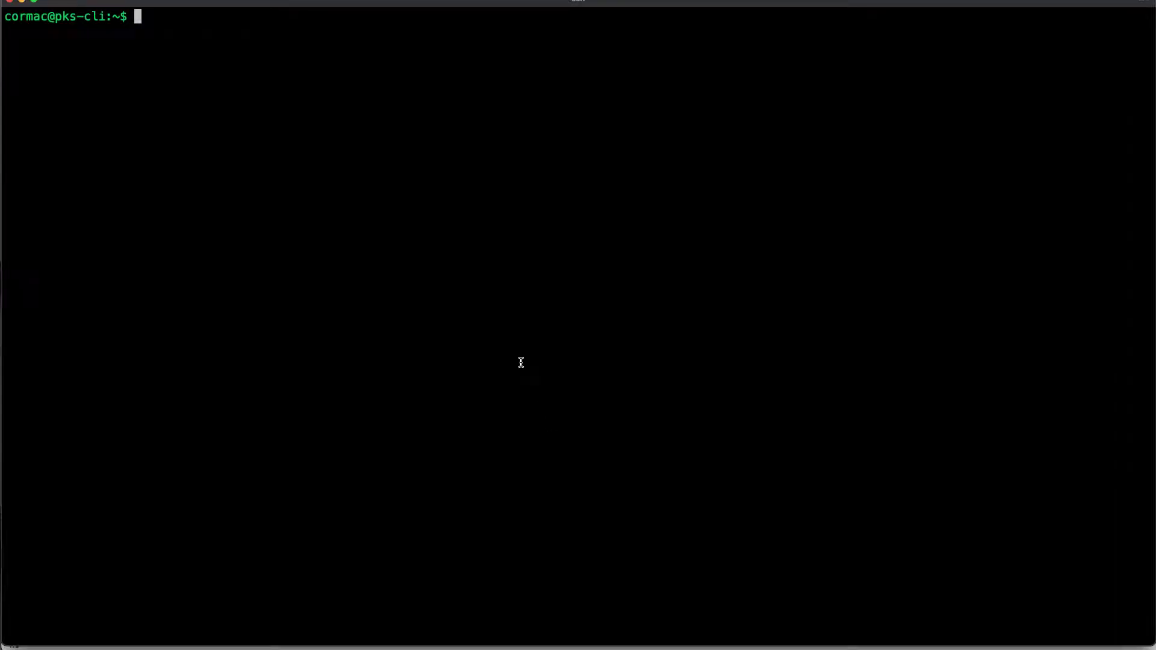
pyautogui.write('tanzu login --e')
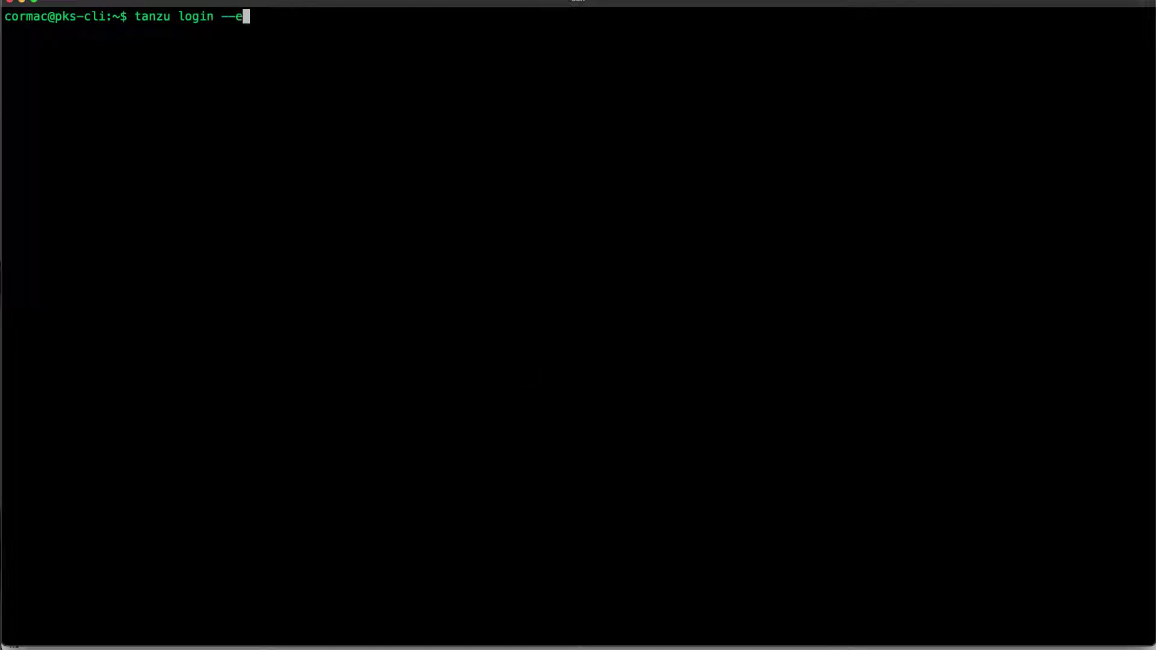
pyautogui.write('ndpoint https://10.27.')
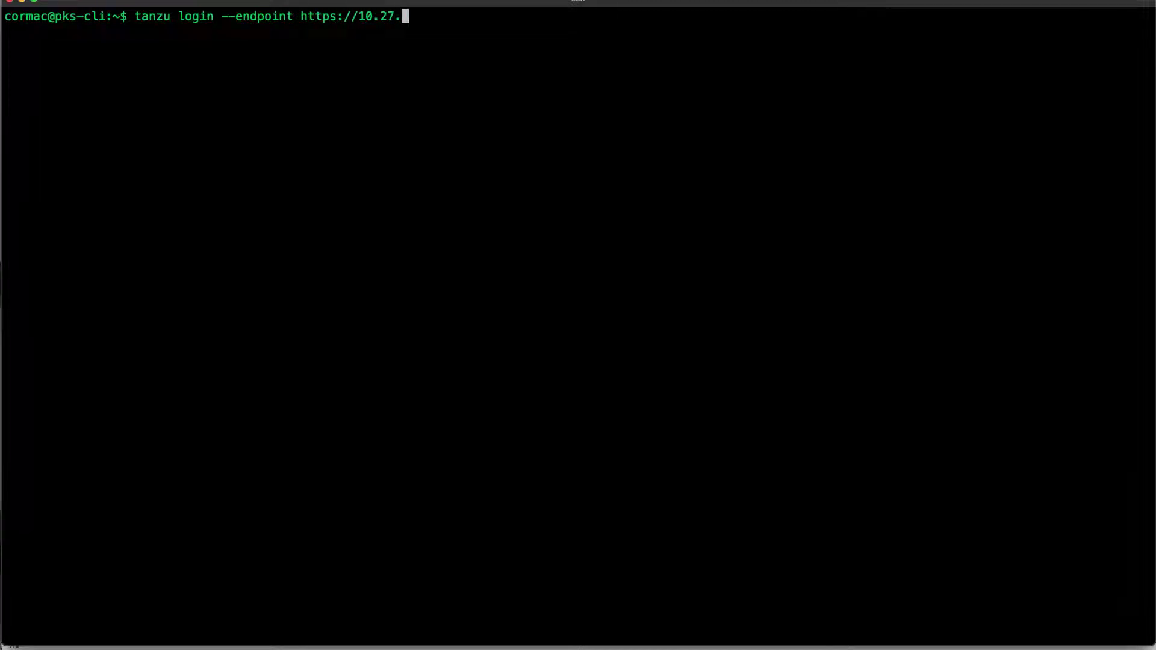
pyautogui.write('62.17 --name sv')
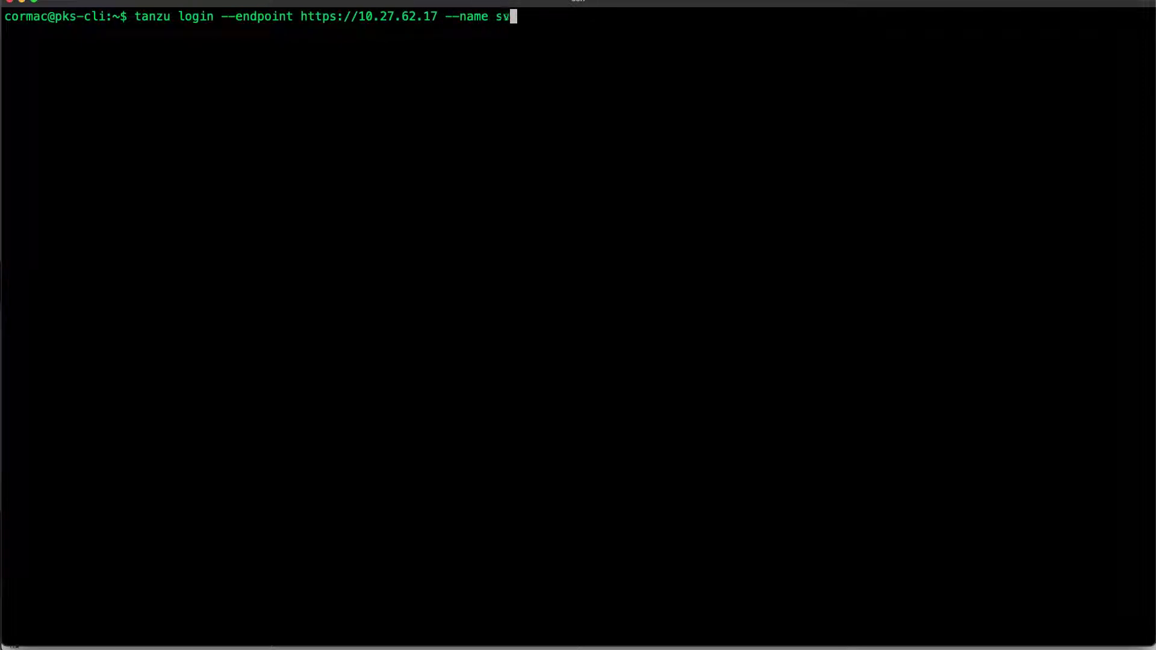
pyautogui.press('Return')
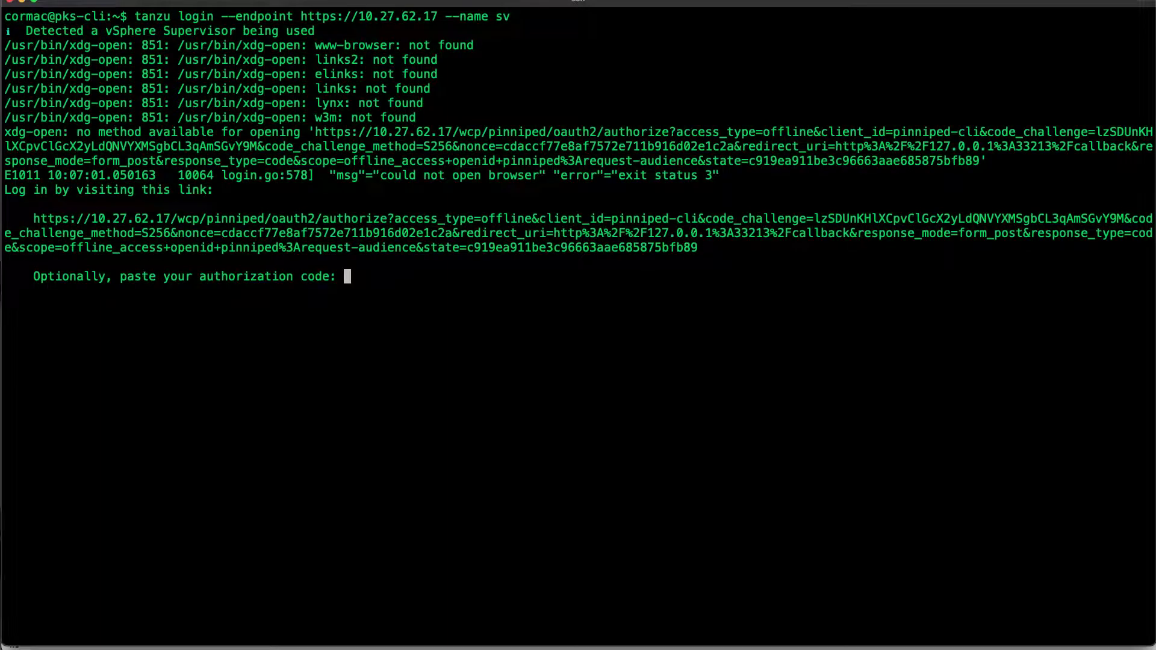
pyautogui.tripleClick(476, 222)
pyautogui.rightClick(476, 222)
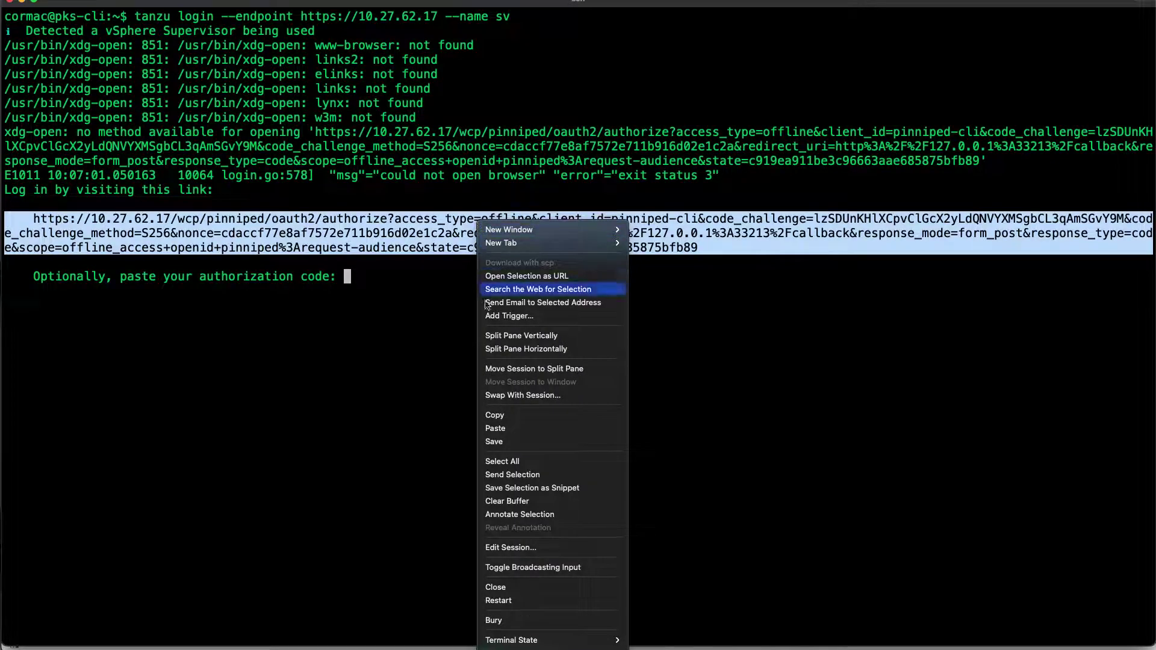
# Open the login link and authorize vSphere with Tanzu IDP in GitLab to get the code
pyautogui.click(491, 413)
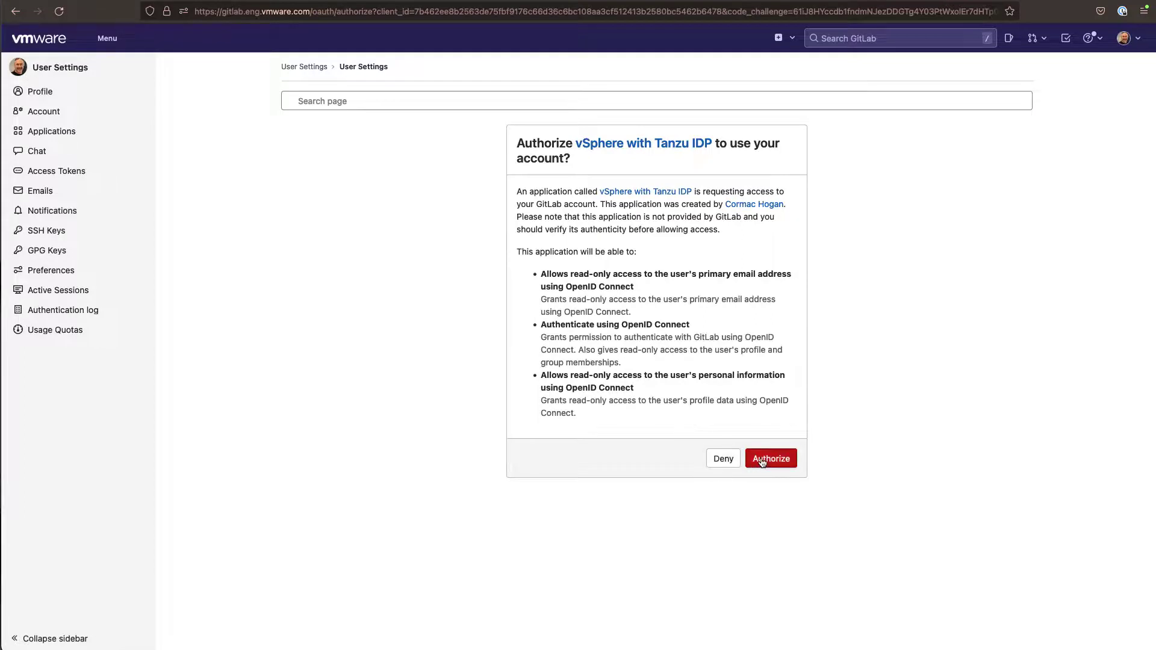
pyautogui.click(761, 460)
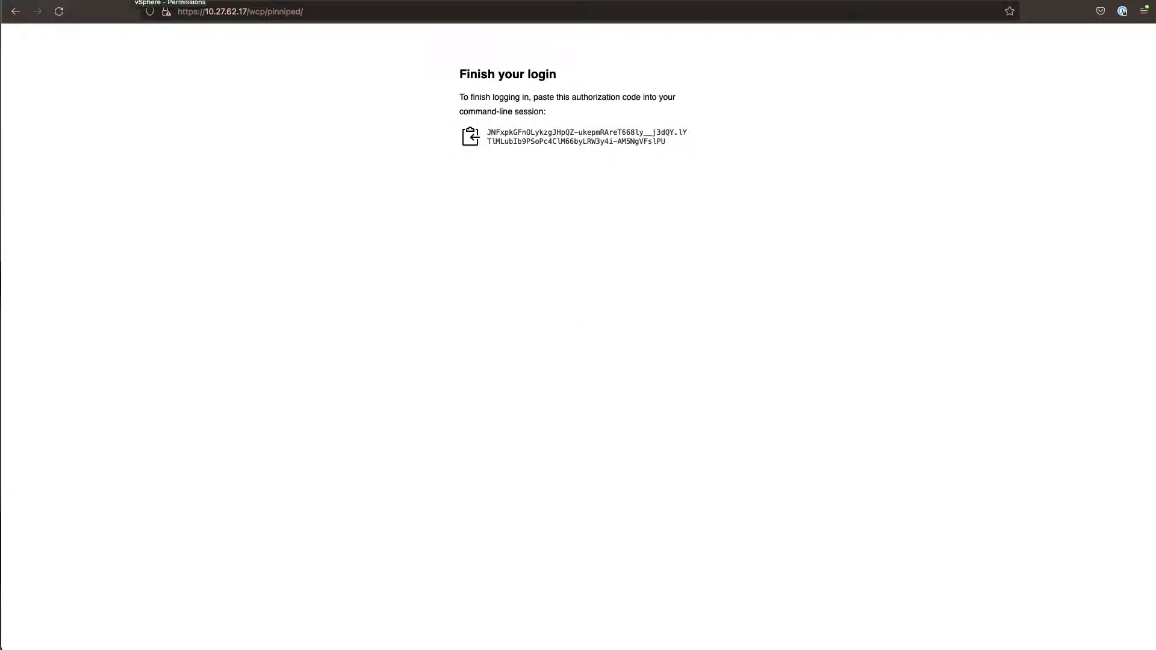
pyautogui.press('super+Tab')
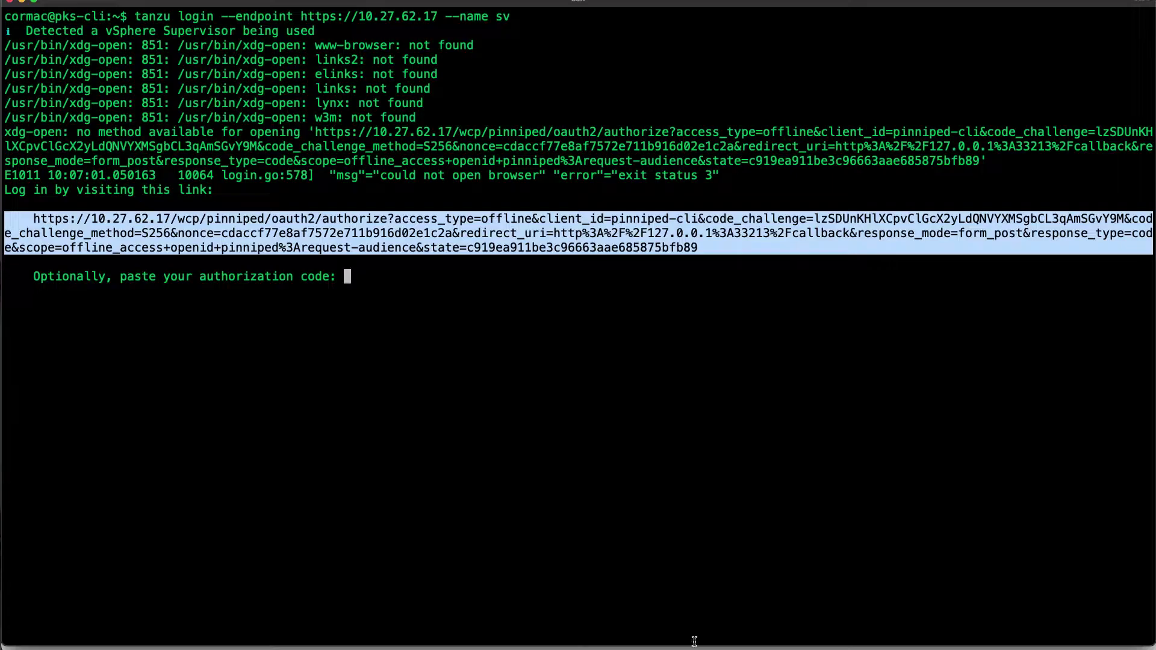
# Finish the tanzu login with the authorization code; 'tanzu cluster list' is then forbidden
pyautogui.click(588, 458)
pyautogui.press('super+v')
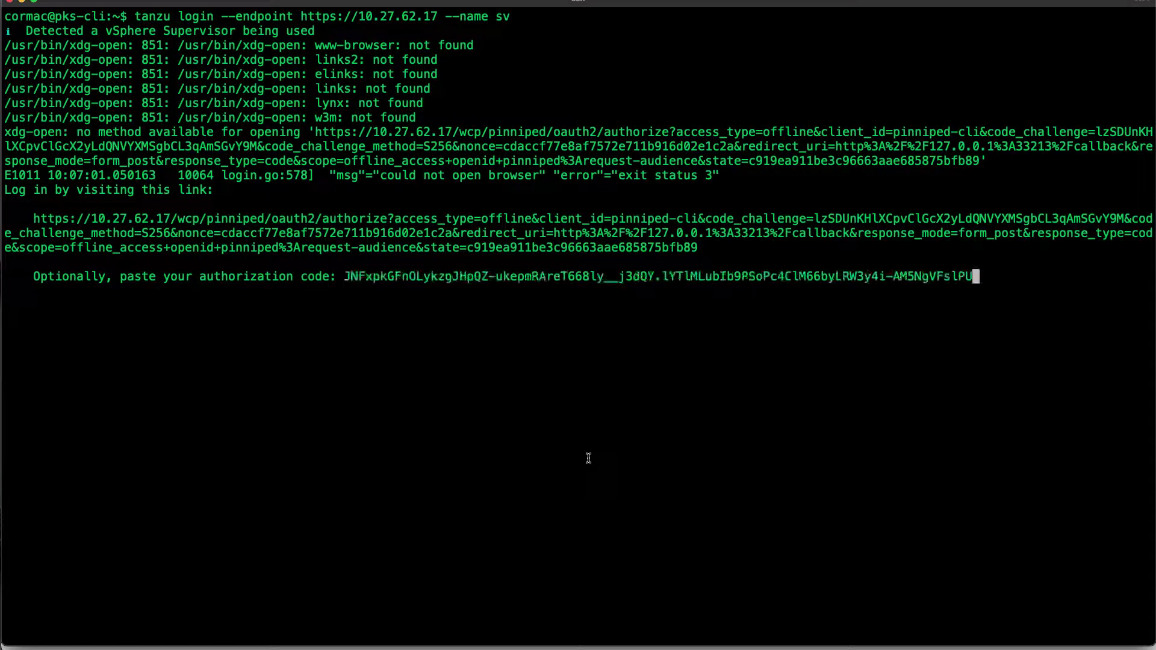
pyautogui.press('Return')
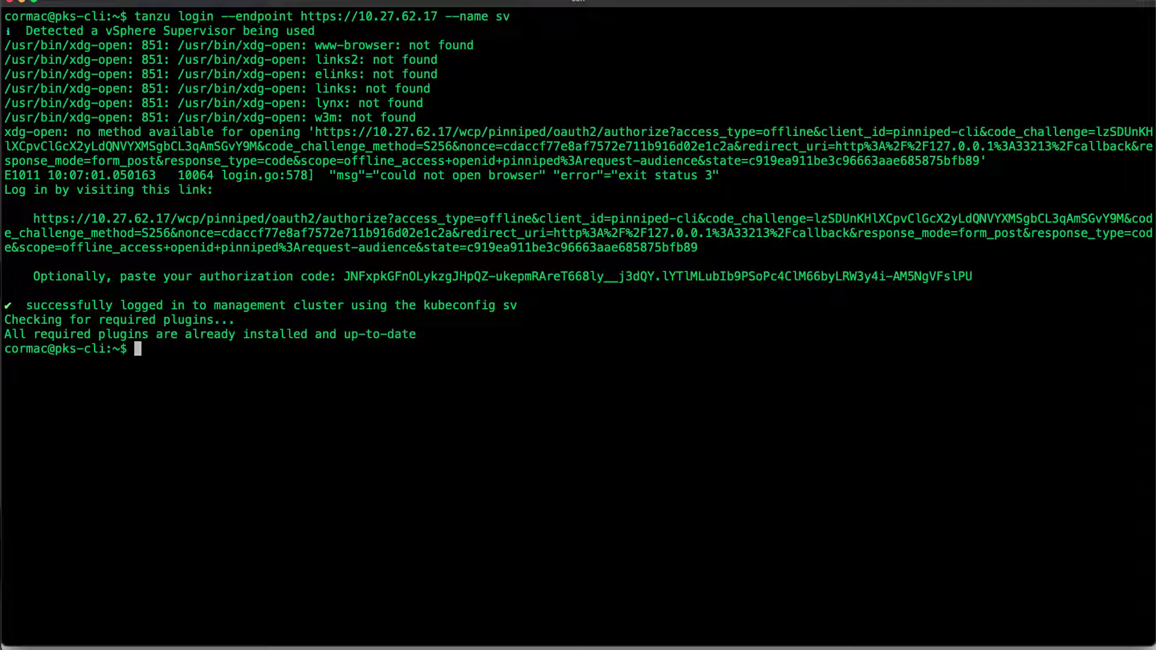
pyautogui.write('tanzu cluster ')
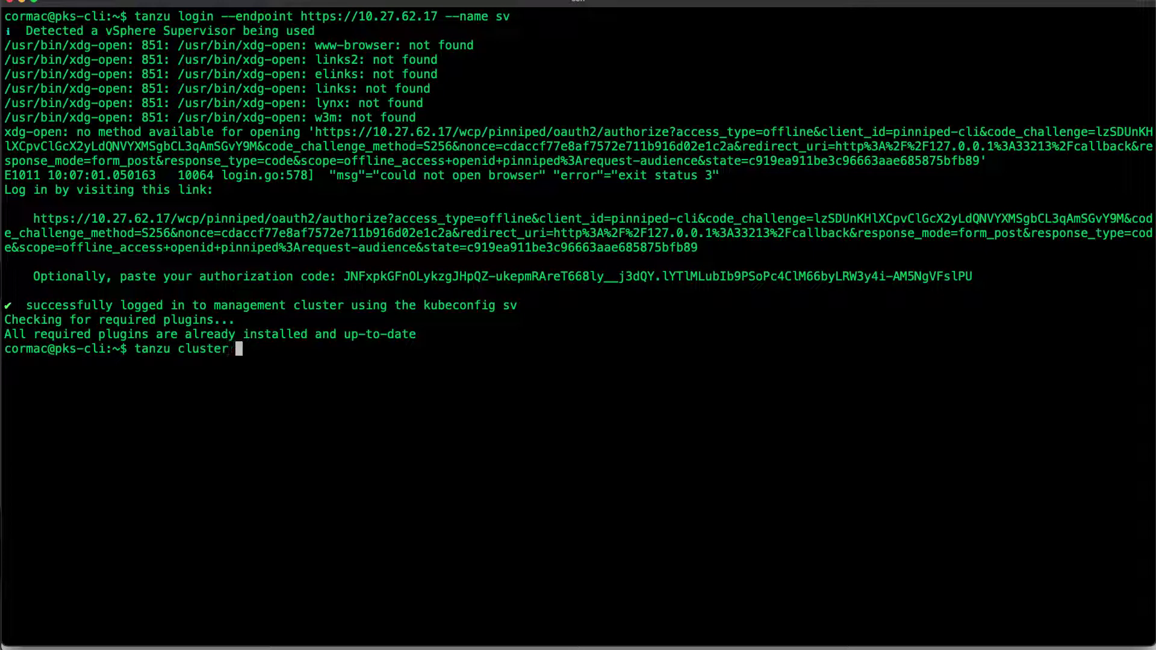
pyautogui.write('list')
pyautogui.press('Return')
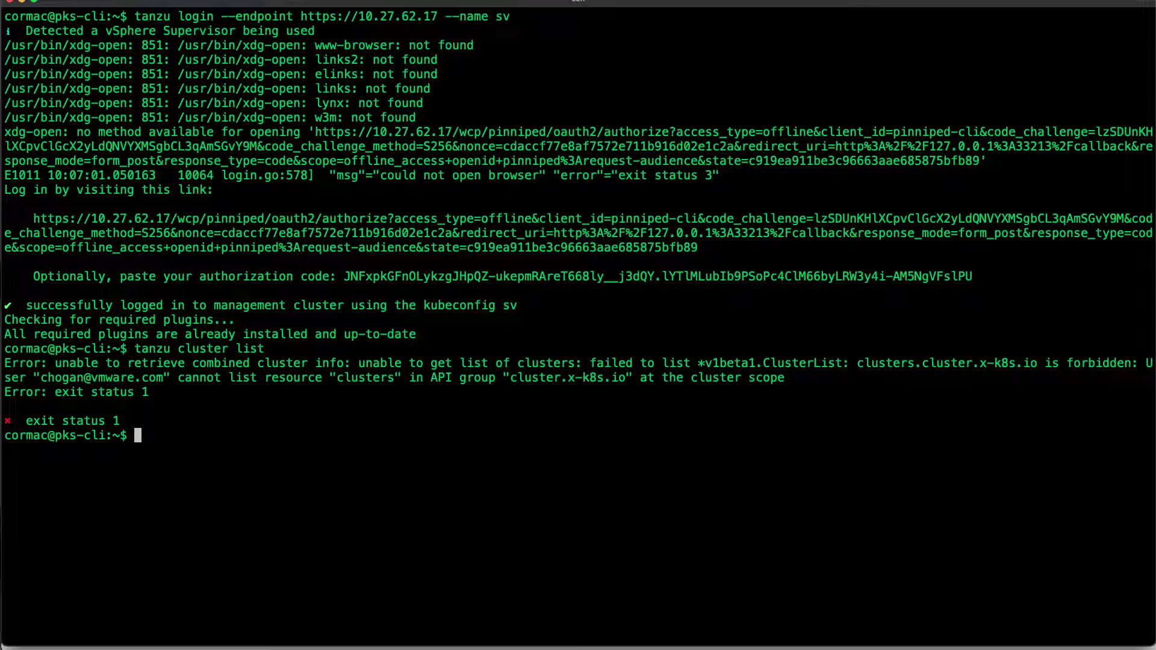
pyautogui.moveTo(691, 377); pyautogui.dragTo(782, 378)
# Rerun 'tanzu cluster list -n cormac-ns' and inspect the forbidden error for the user
pyautogui.press('Up')
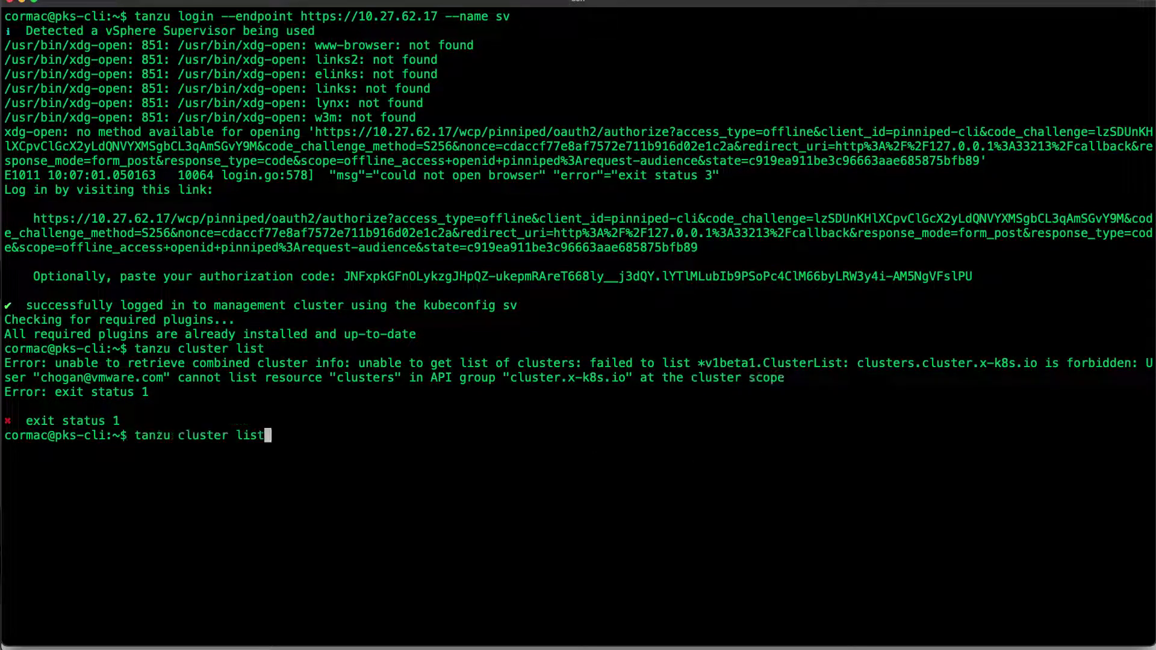
pyautogui.write('-n cormac-ns')
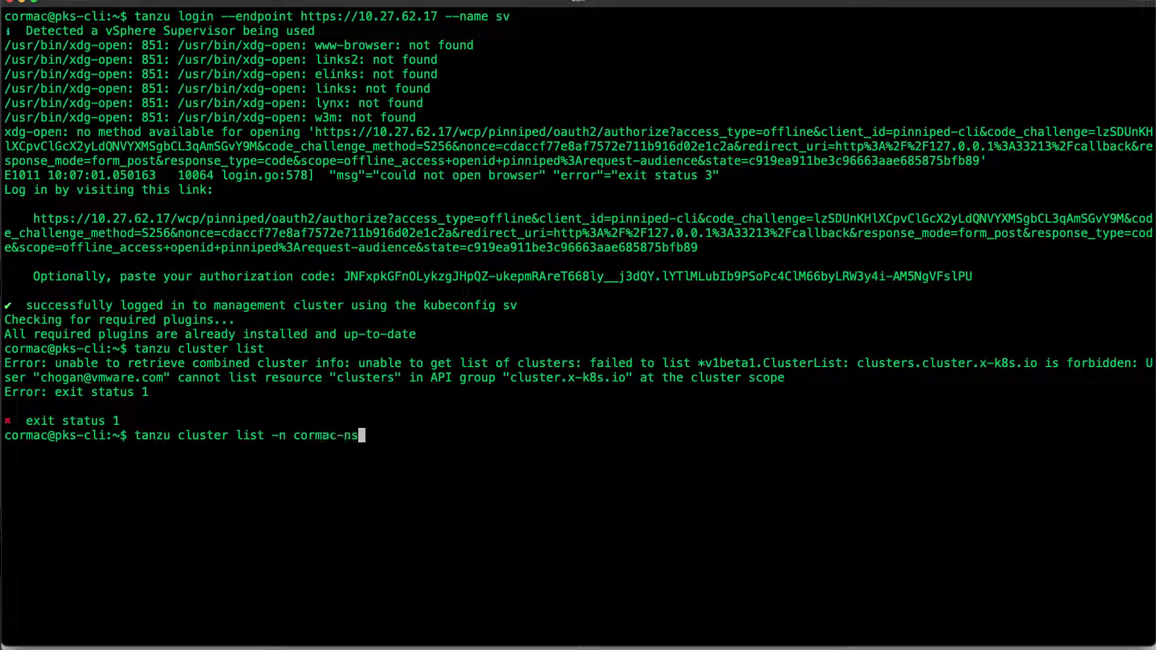
pyautogui.press('Return')
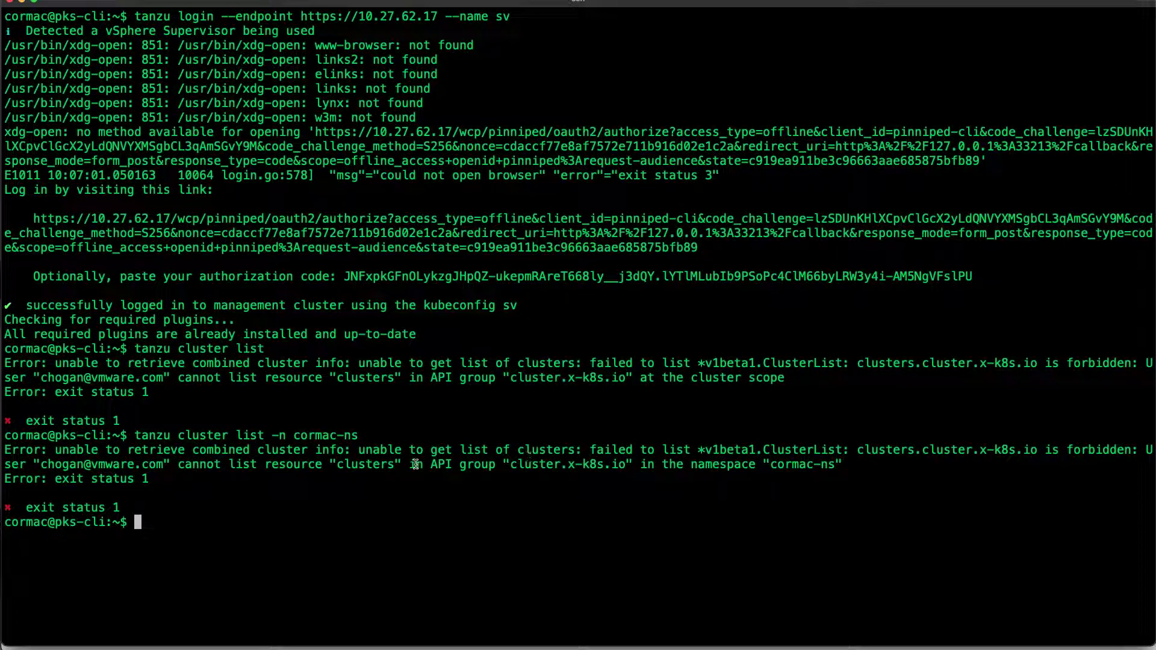
pyautogui.moveTo(42, 464); pyautogui.dragTo(166, 462)
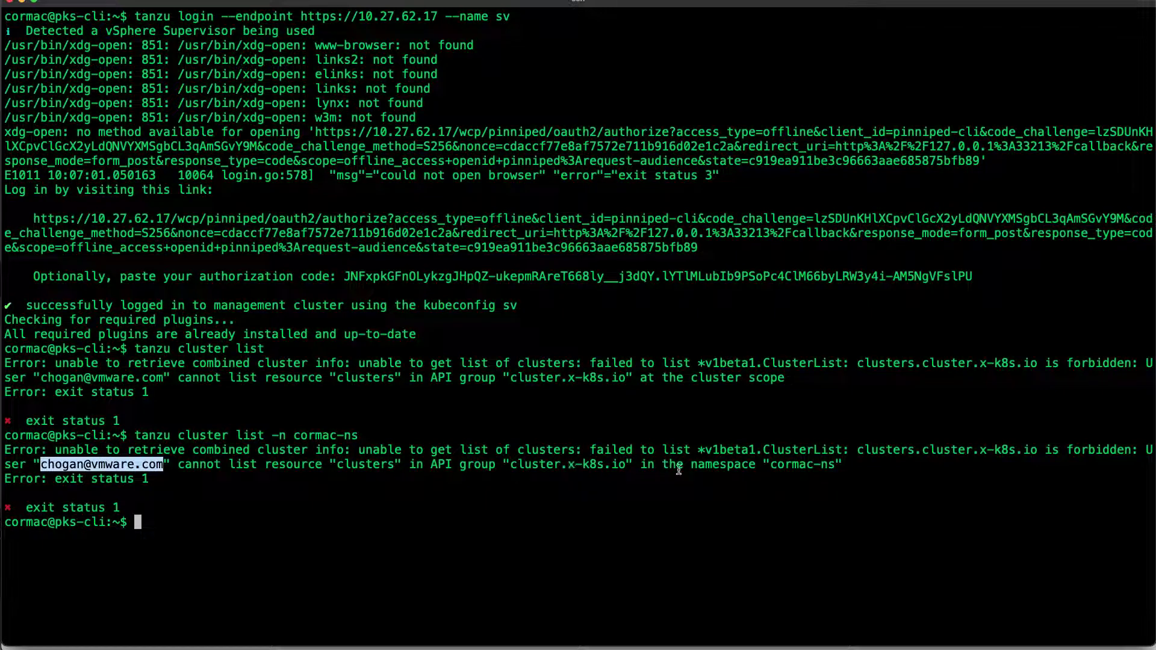
pyautogui.moveTo(690, 464); pyautogui.dragTo(843, 464)
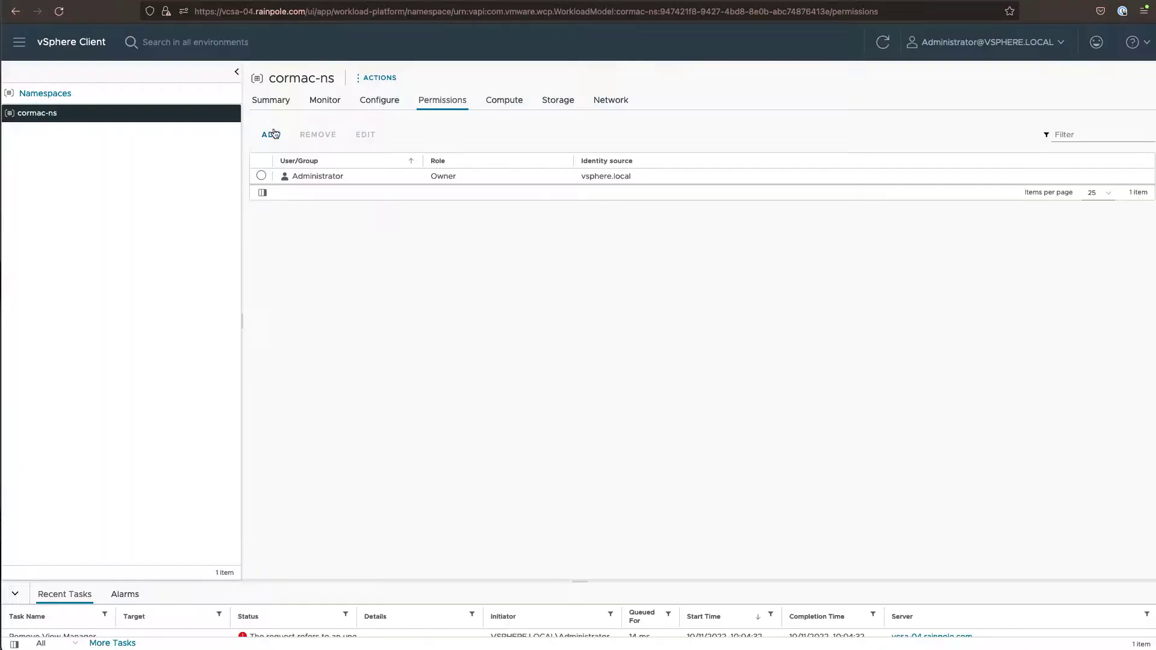
# Add a cormac-ns permission for the GitLab user's e-mail ID with the Can edit role
pyautogui.click(272, 135)
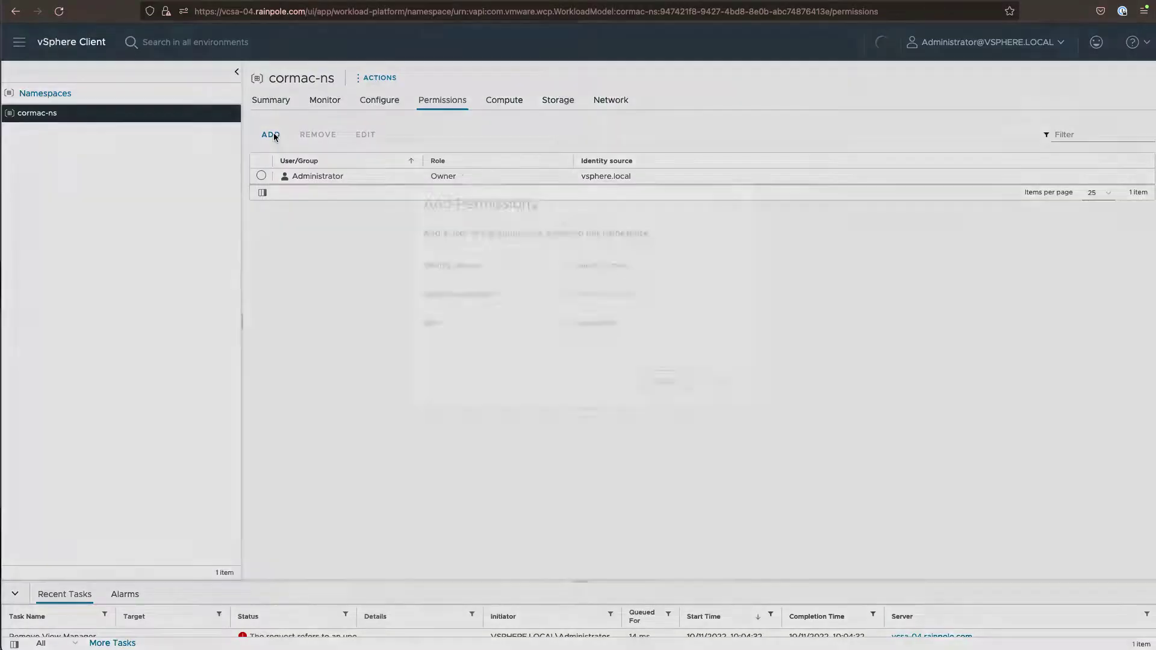
pyautogui.click(600, 314)
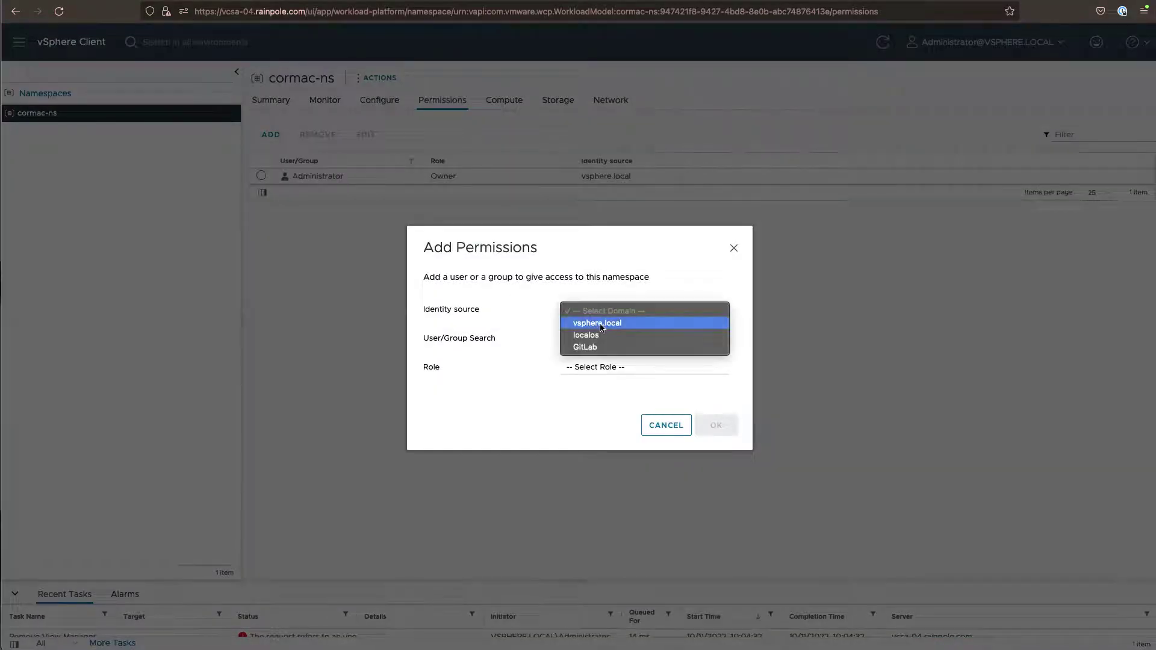
pyautogui.click(600, 346)
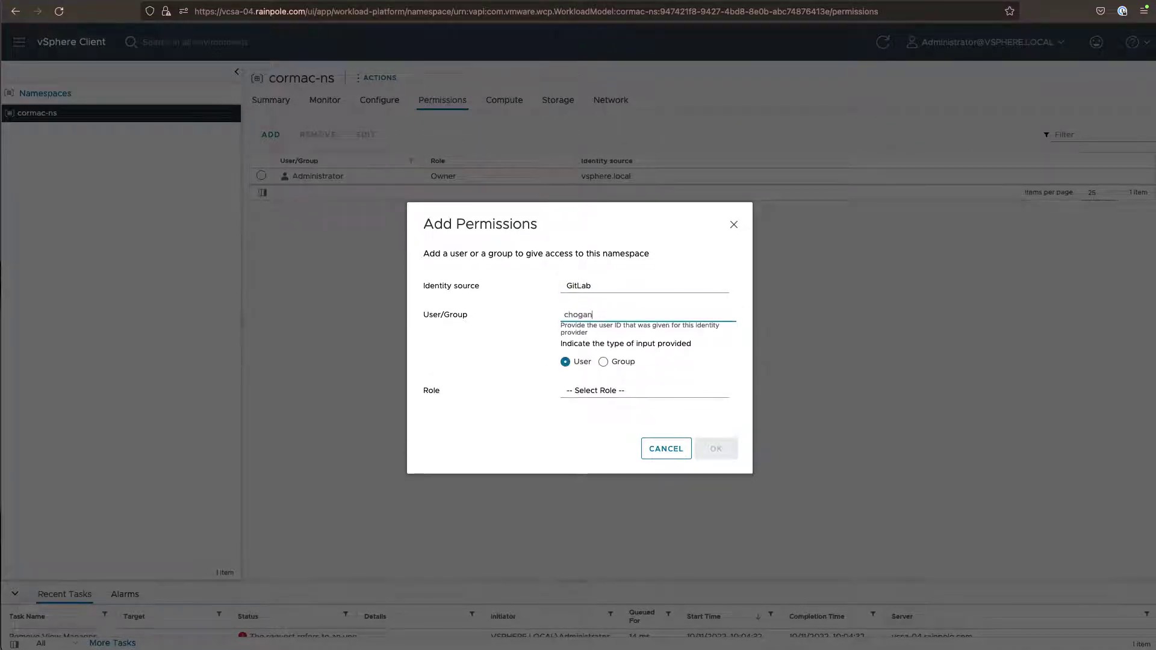
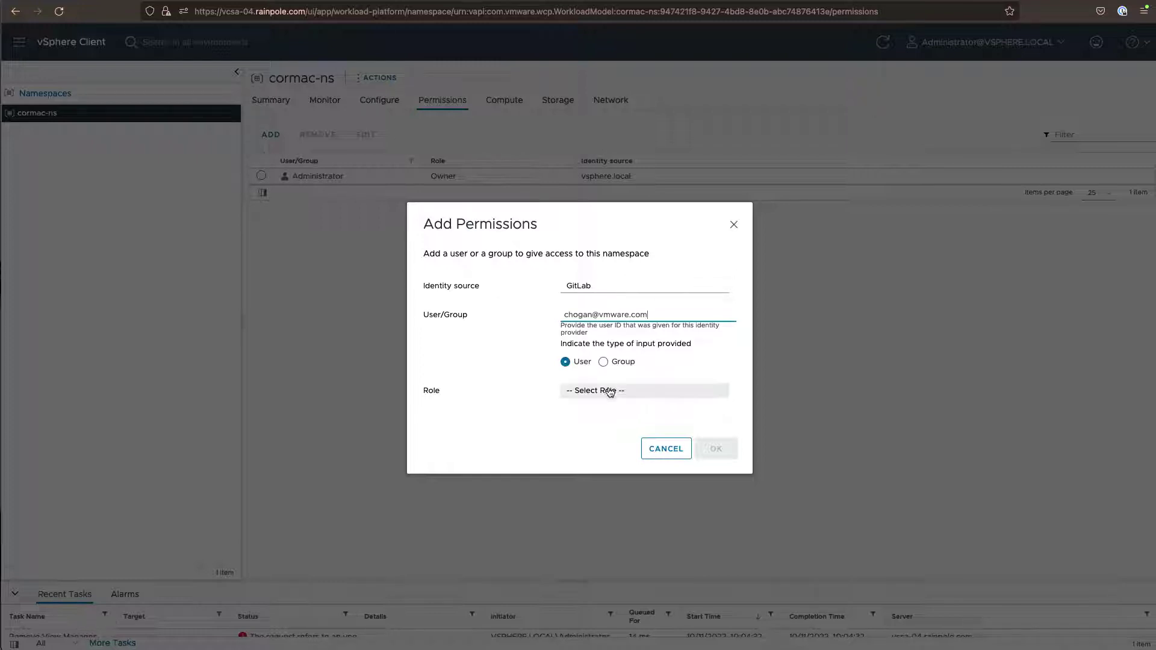
pyautogui.click(610, 390)
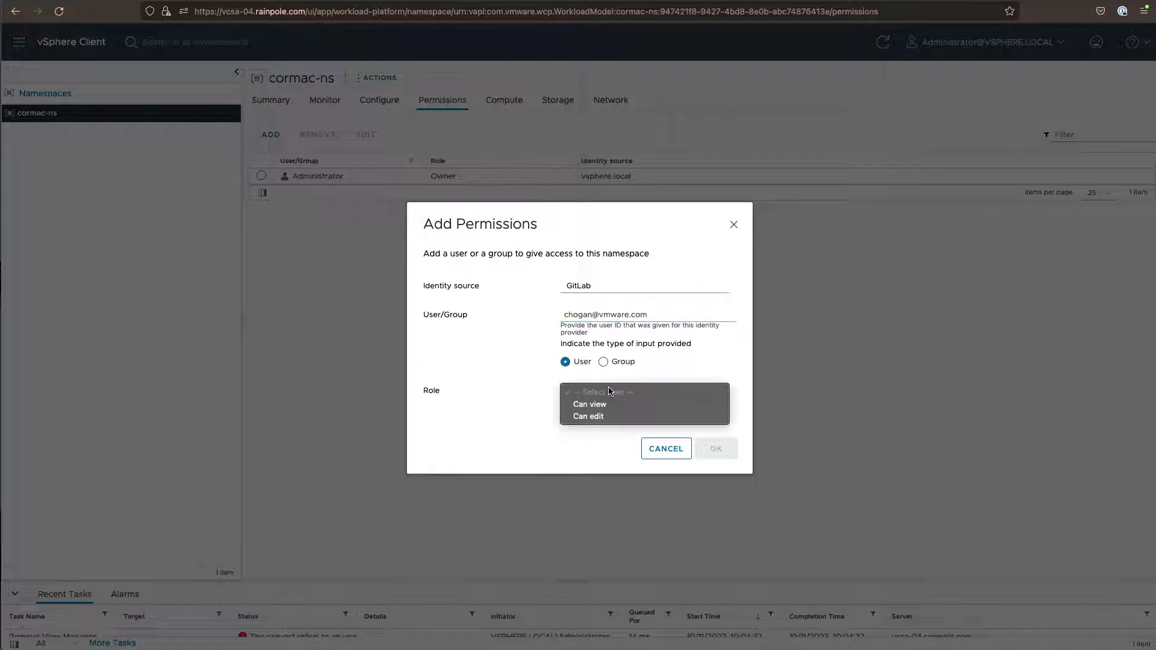
pyautogui.click(607, 418)
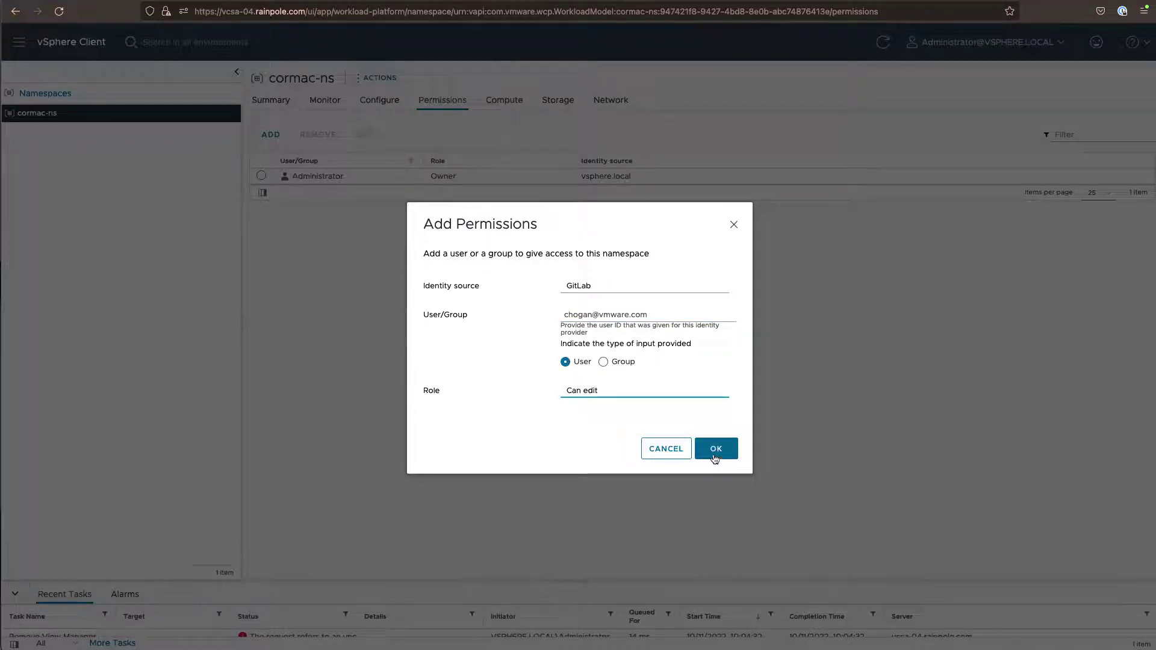
pyautogui.click(713, 453)
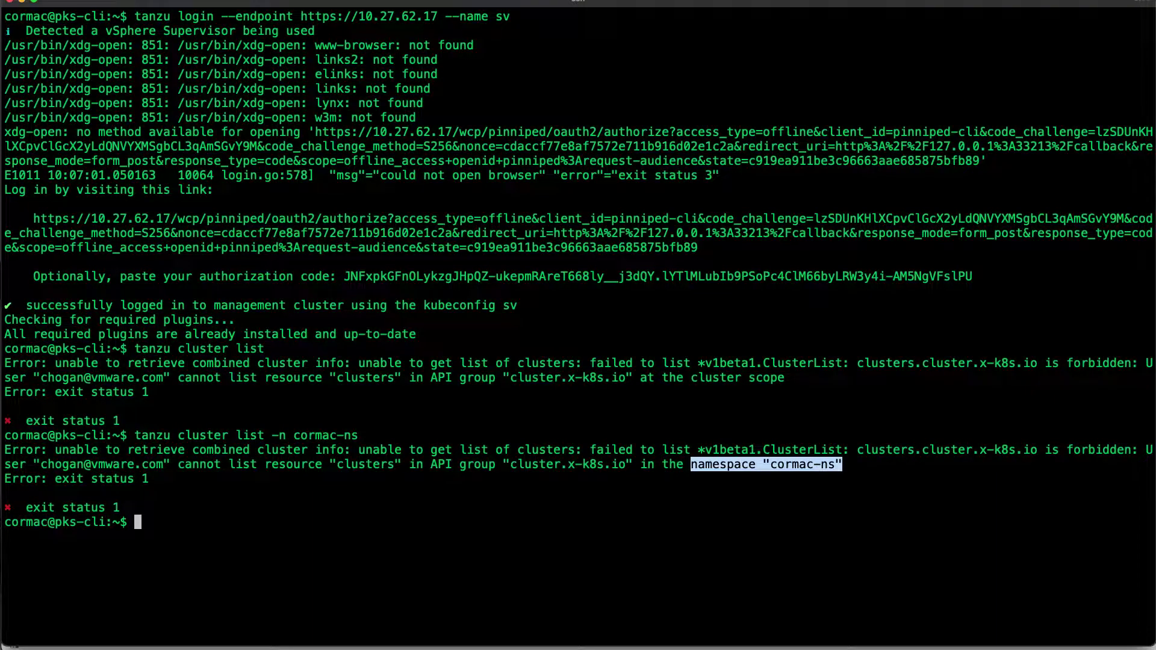
# Rerun 'tanzu cluster list -n cormac-ns' on a cleared screen, showing classy-ub-01 running
pyautogui.press('Up')
pyautogui.press('Return')
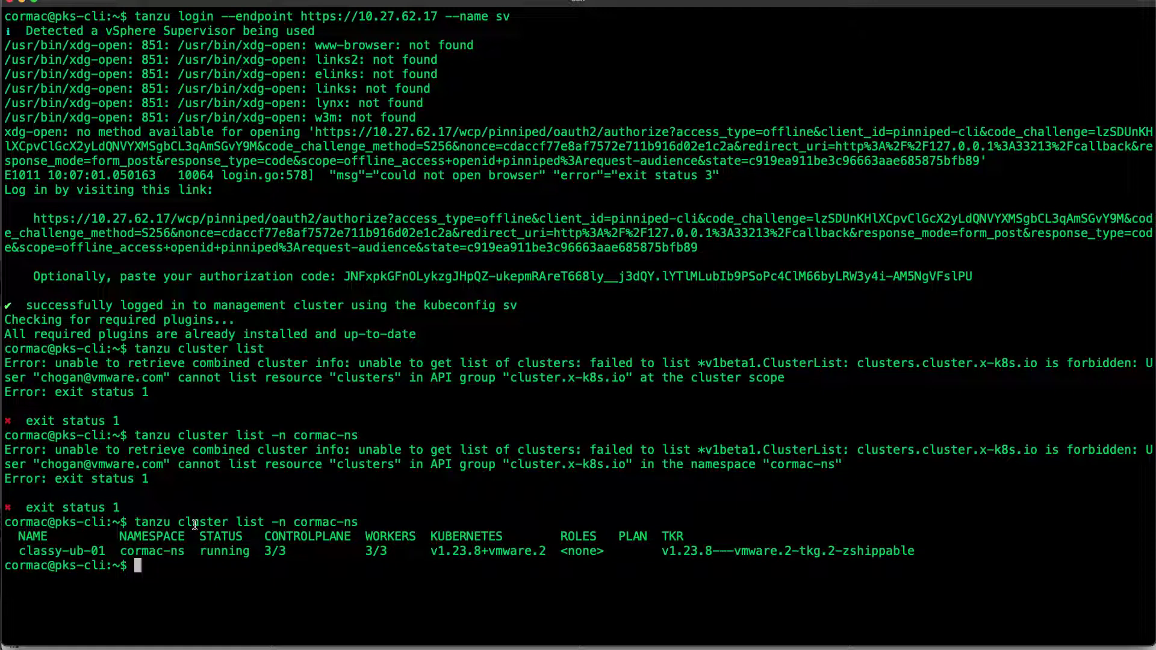
pyautogui.write('clear')
pyautogui.press('Return')
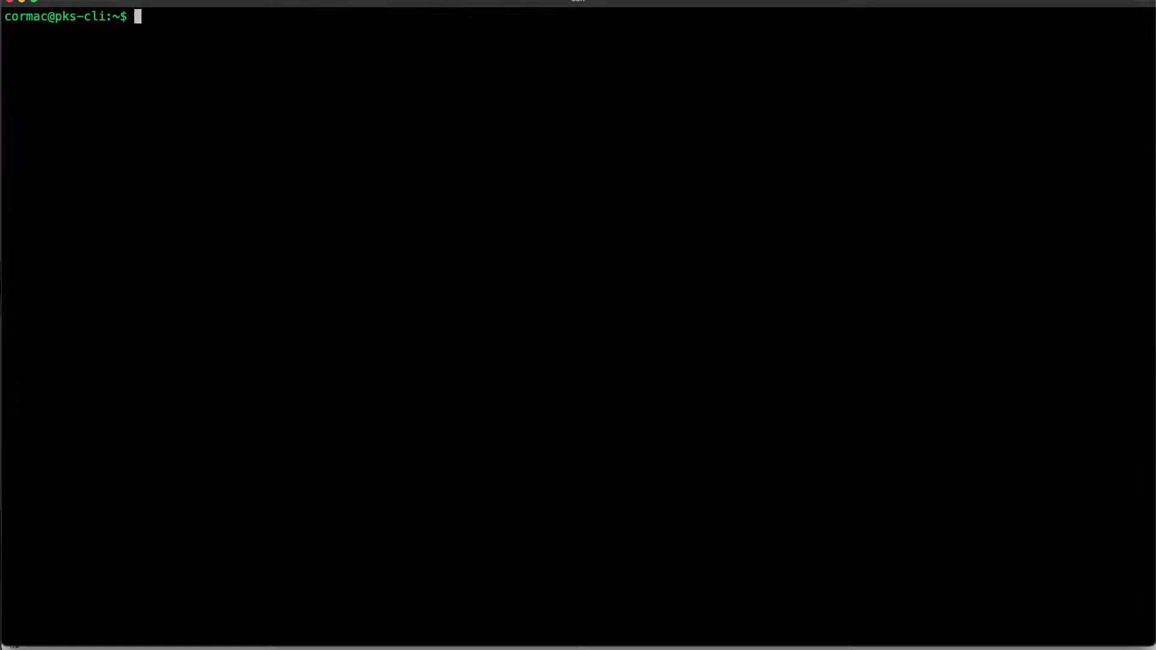
pyautogui.press('Up')
pyautogui.press('Up')
pyautogui.press('Return')
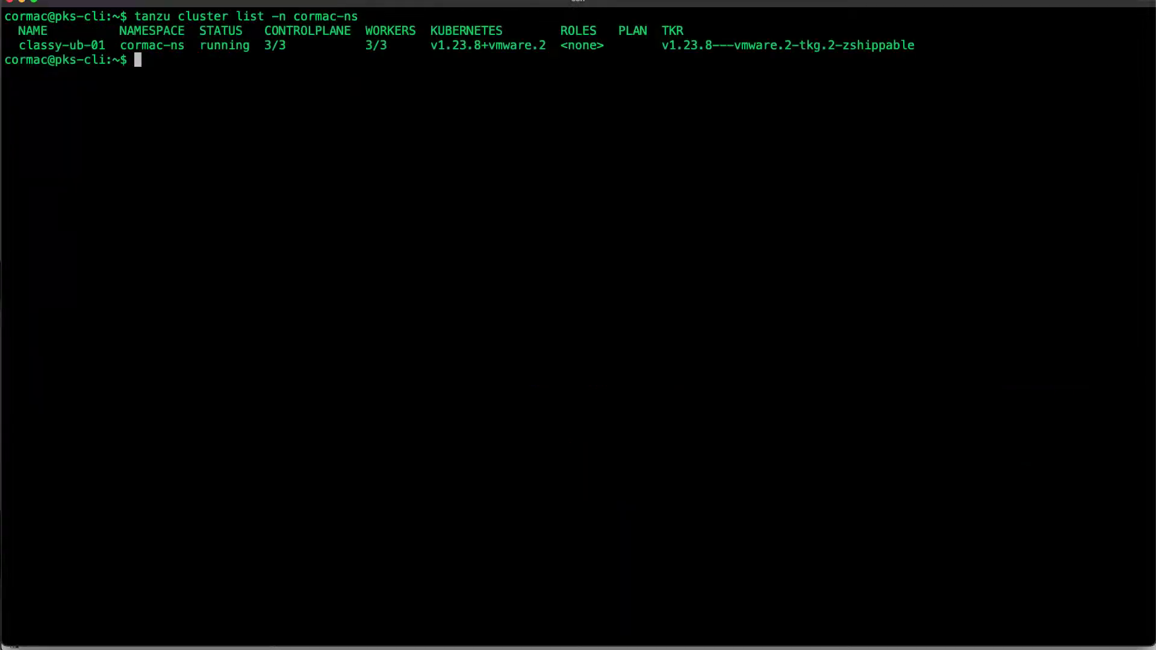
# Fetch the kubeconfig with 'tanzu cluster kubeconfig get classy-ub-01 -n cormac-ns'
pyautogui.write('tanz')
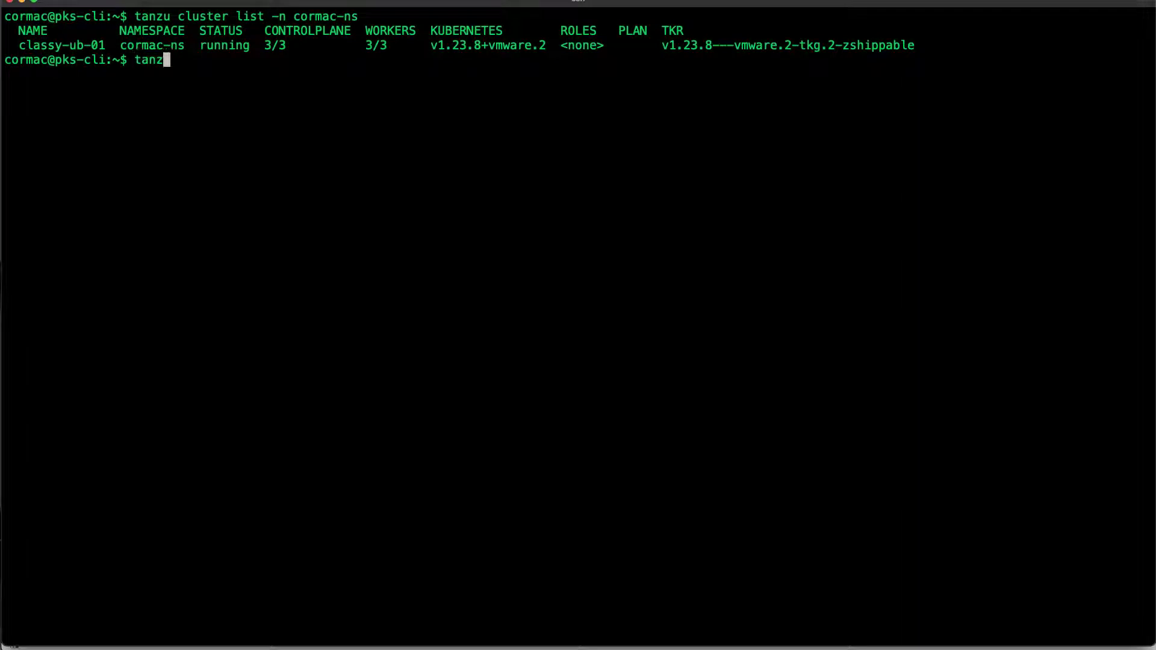
pyautogui.write('u cluster kubeconfig get')
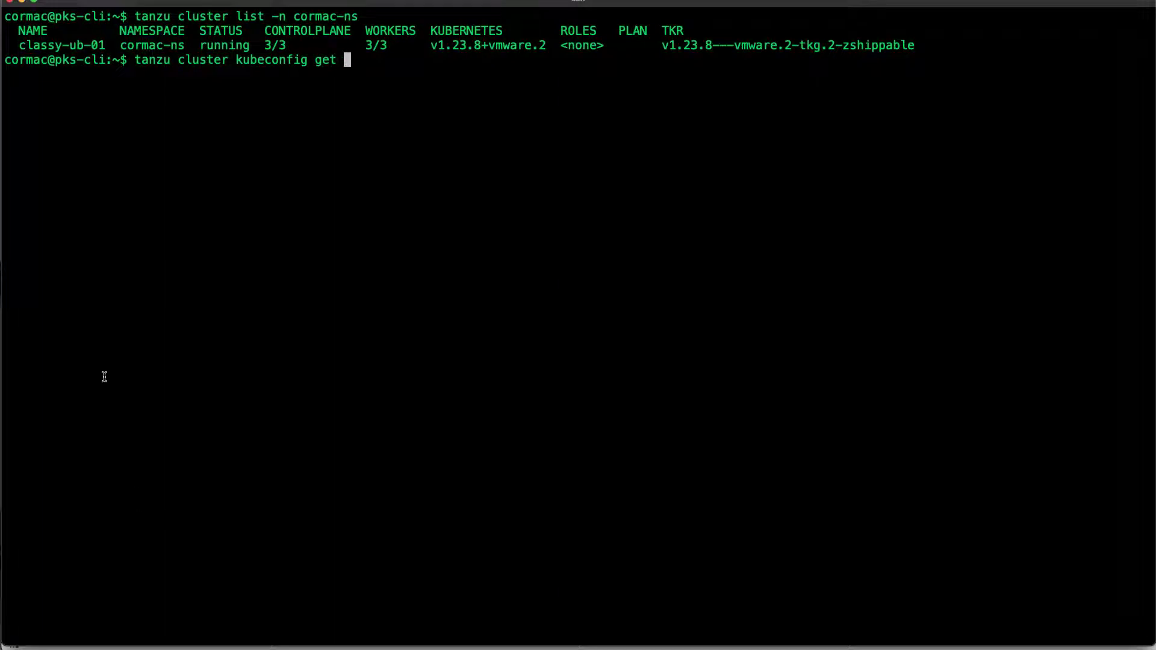
pyautogui.doubleClick(62, 46)
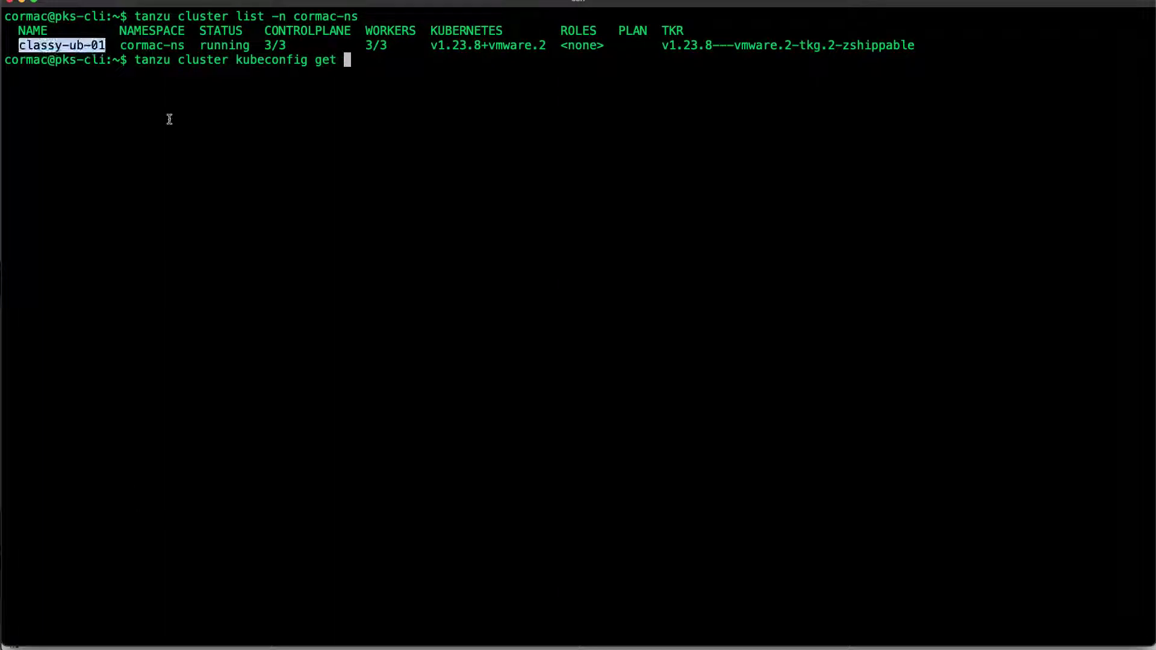
pyautogui.write('classy-ub-01')
pyautogui.write('-n cormac-ns')
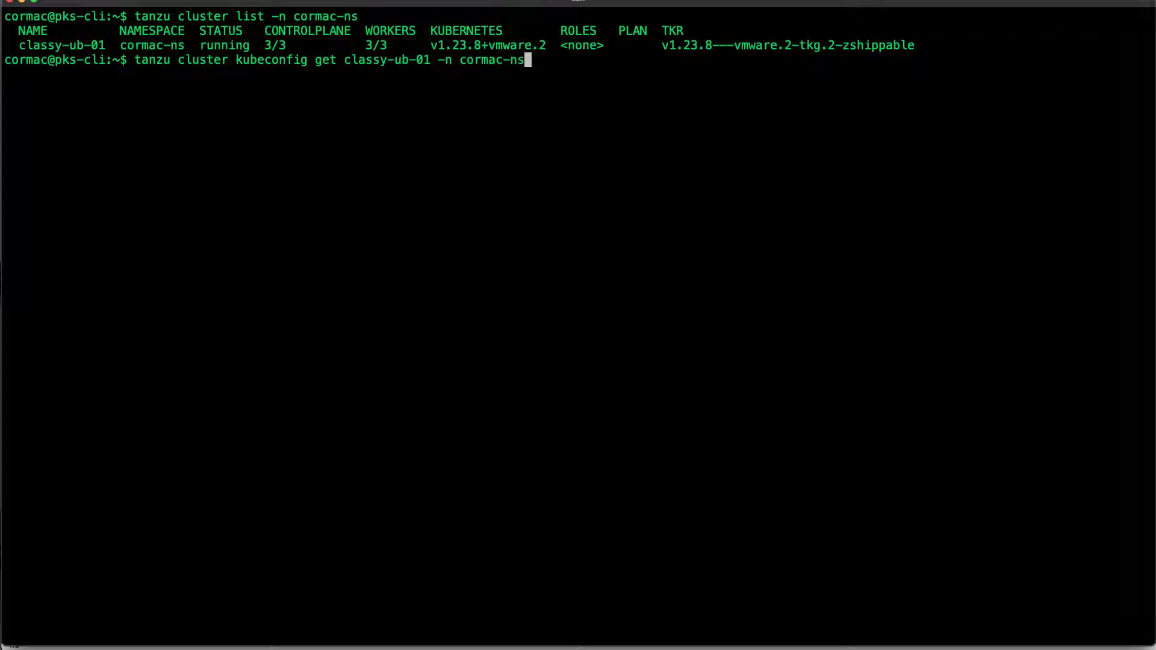
pyautogui.press('Return')
# Switch kubectl to context tanzu-cli-classy-ub-01@classy-ub-01 and list the cluster's nodes
pyautogui.write('ku')
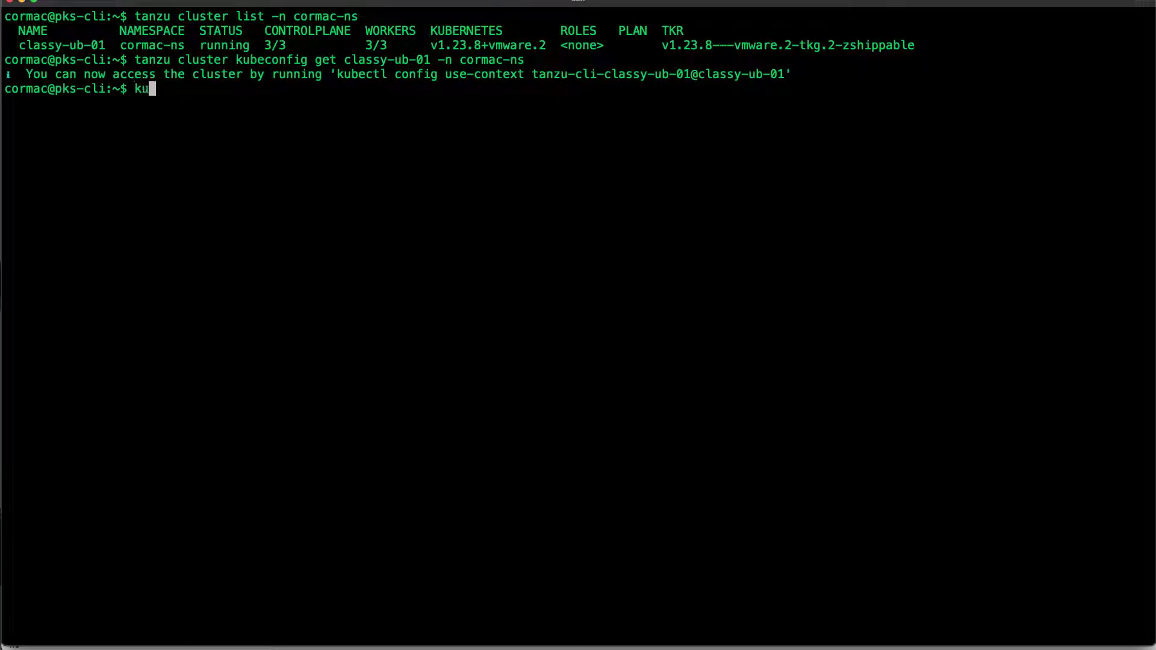
pyautogui.write('bectl config get-contexts')
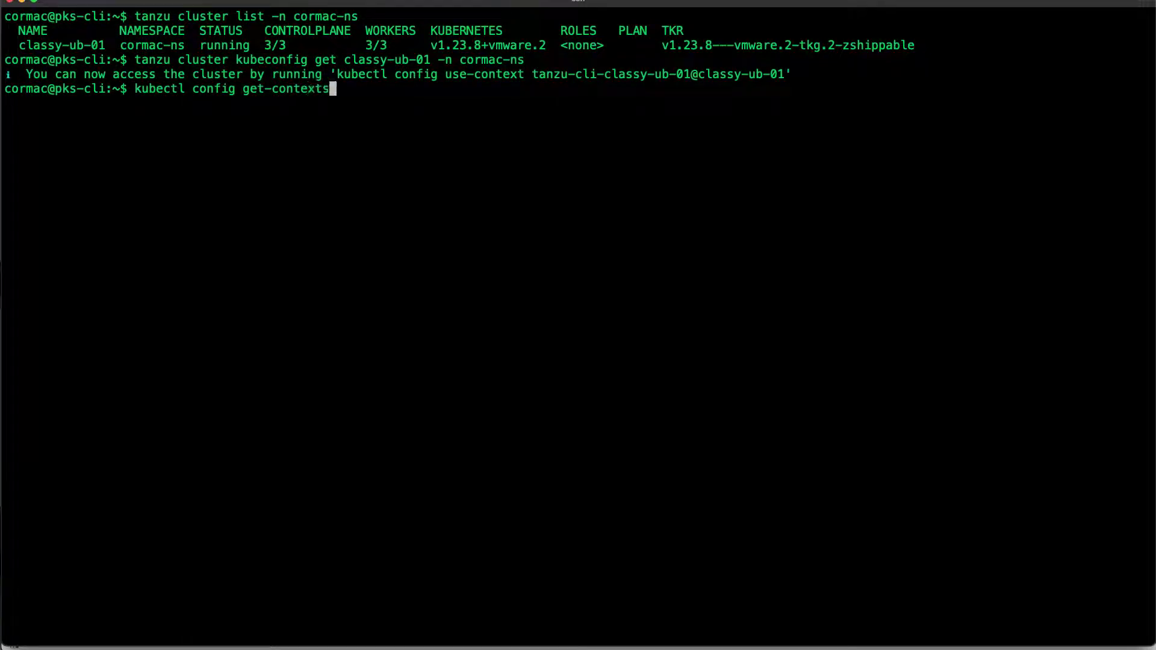
pyautogui.press('Return')
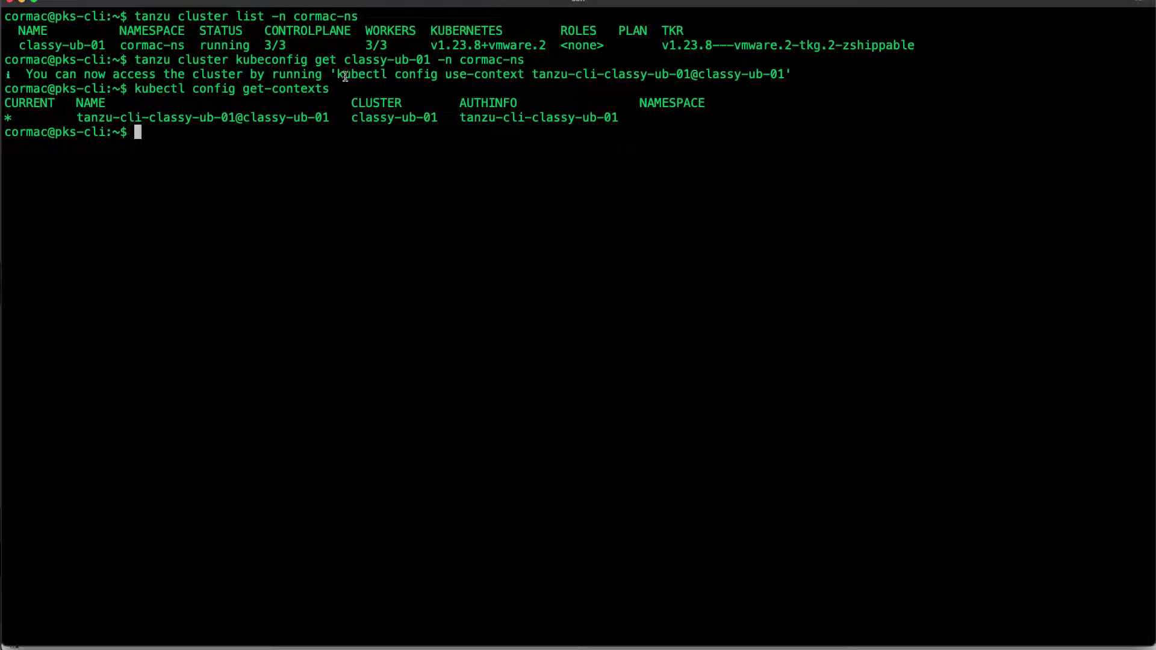
pyautogui.moveTo(337, 74); pyautogui.dragTo(783, 75)
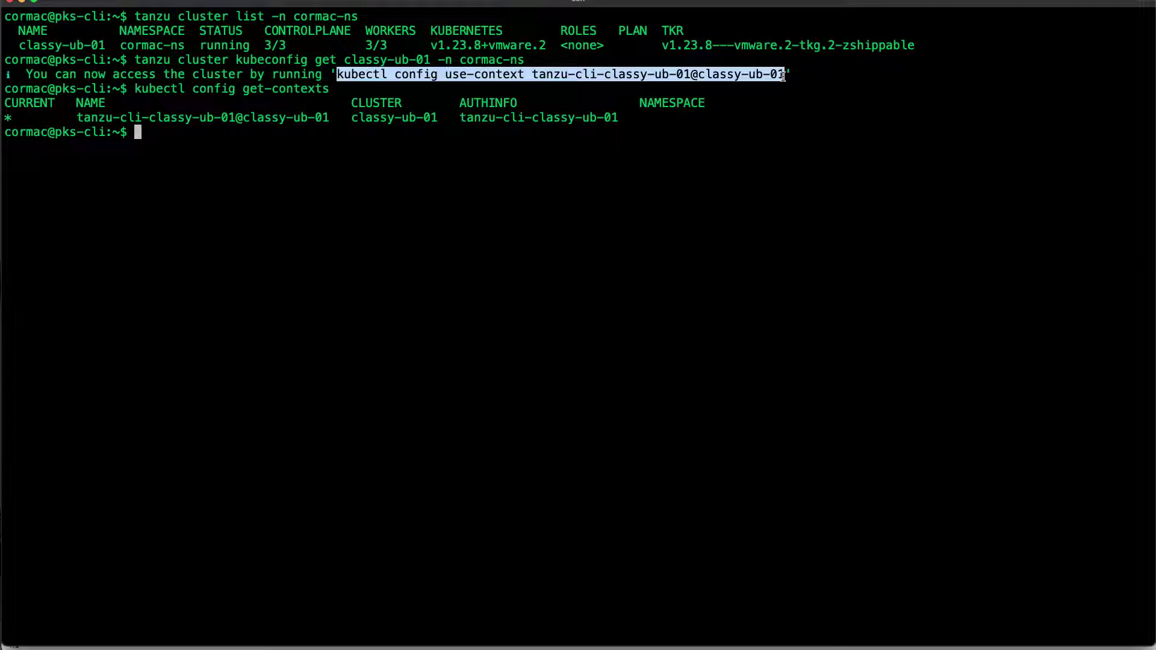
pyautogui.write('kubectl config use-context tanzu-cli-classy-ub-01@classy-ub-01')
pyautogui.press('Return')
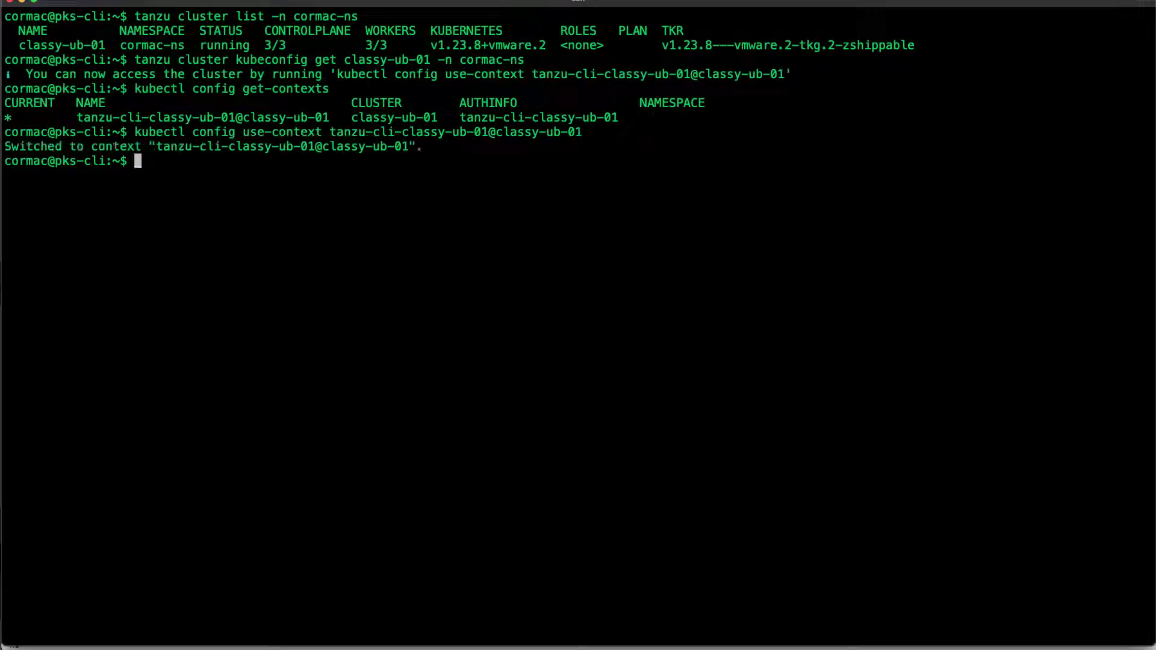
pyautogui.write('kubectl get nodes')
pyautogui.press('Return')
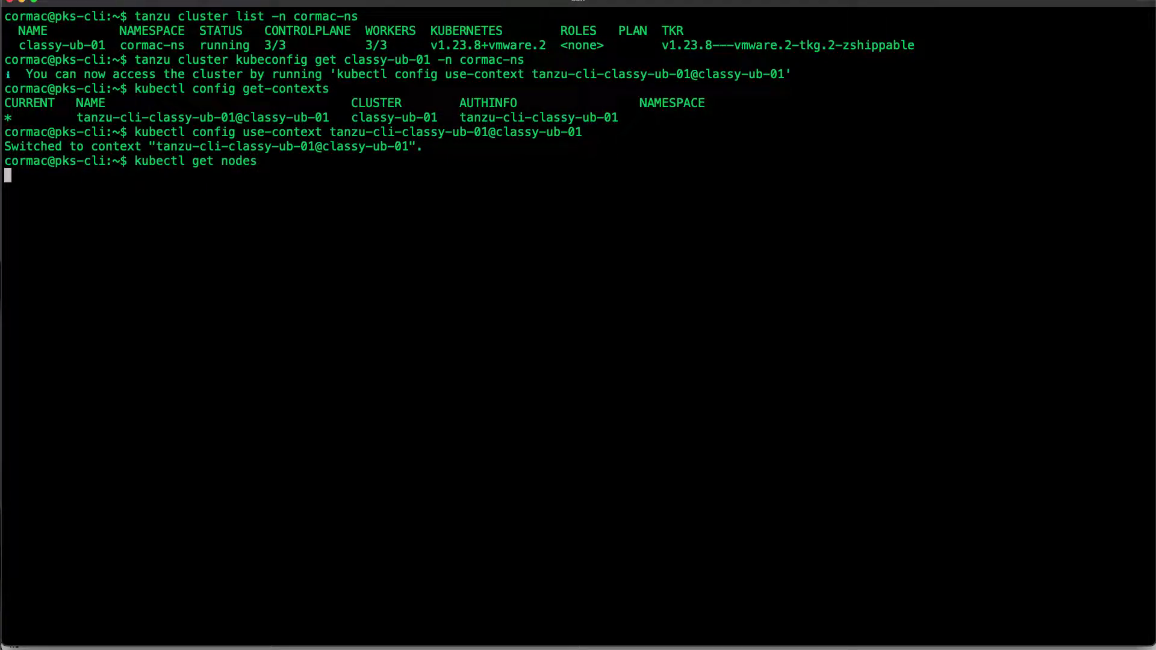
# Fetch admin kubeconfig for classy-ub-01 in cormac-ns with --admin, then list kubectl contexts
pyautogui.press('Up')
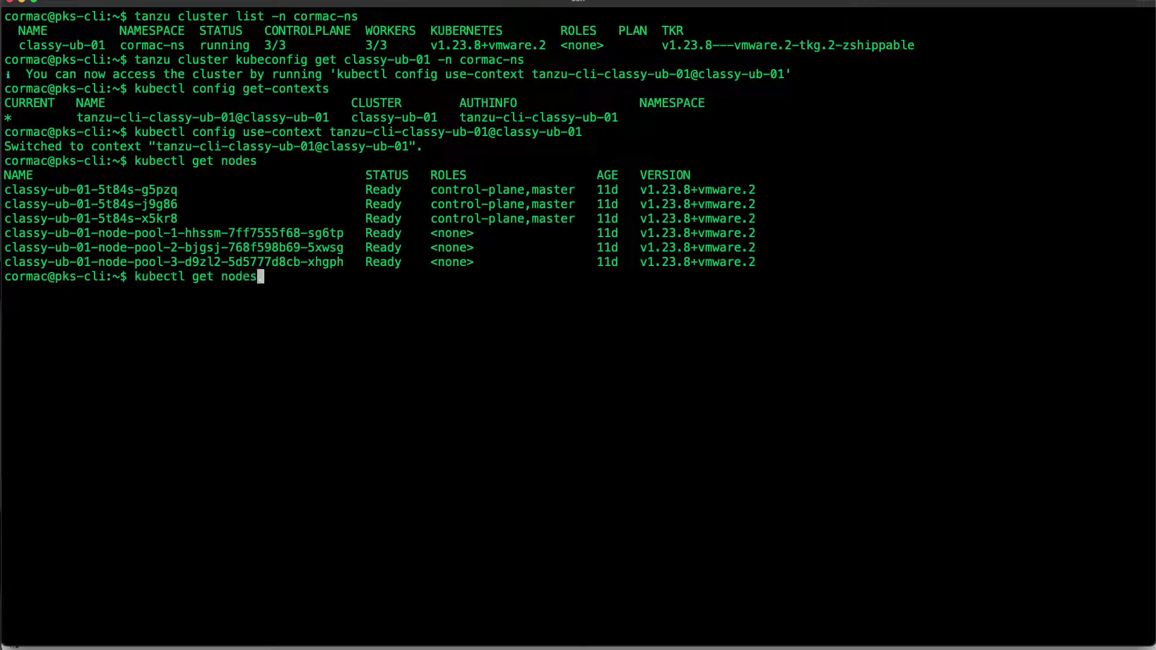
pyautogui.press('Up')
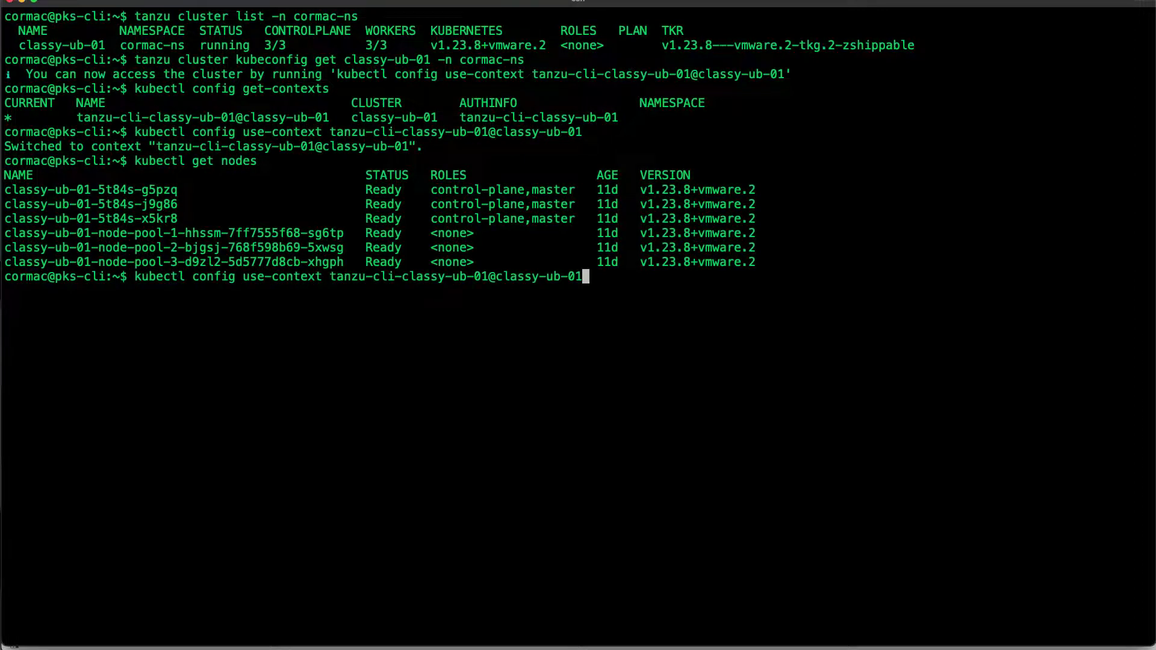
pyautogui.press('Up')
pyautogui.press('Up')
pyautogui.write('--admin')
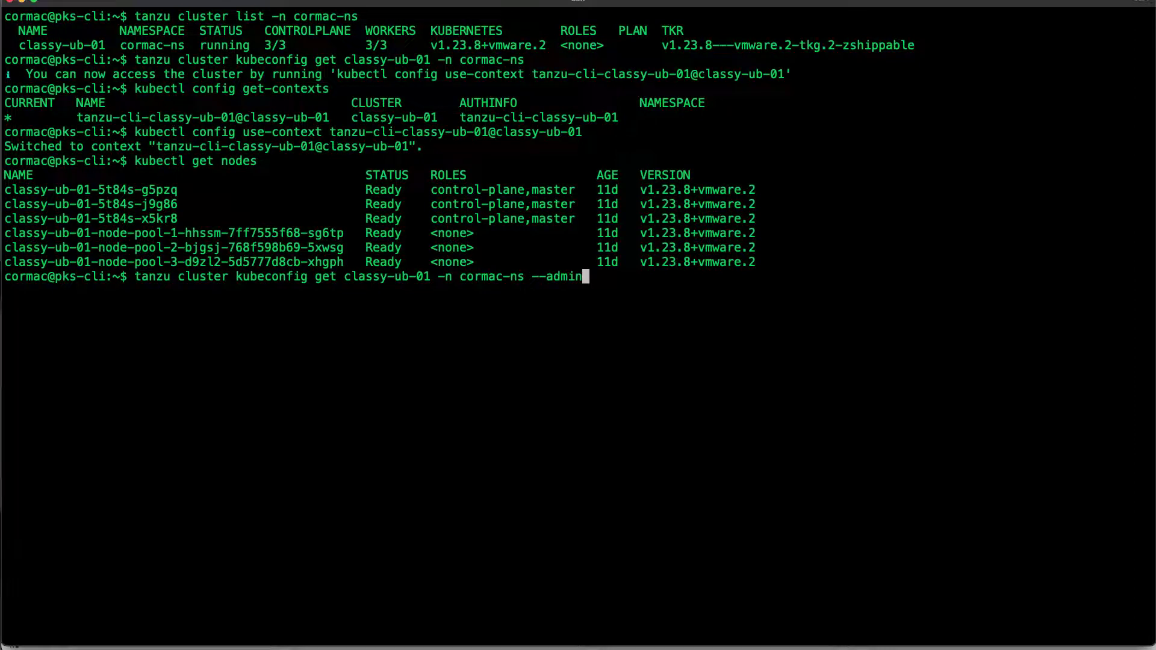
pyautogui.press('Return')
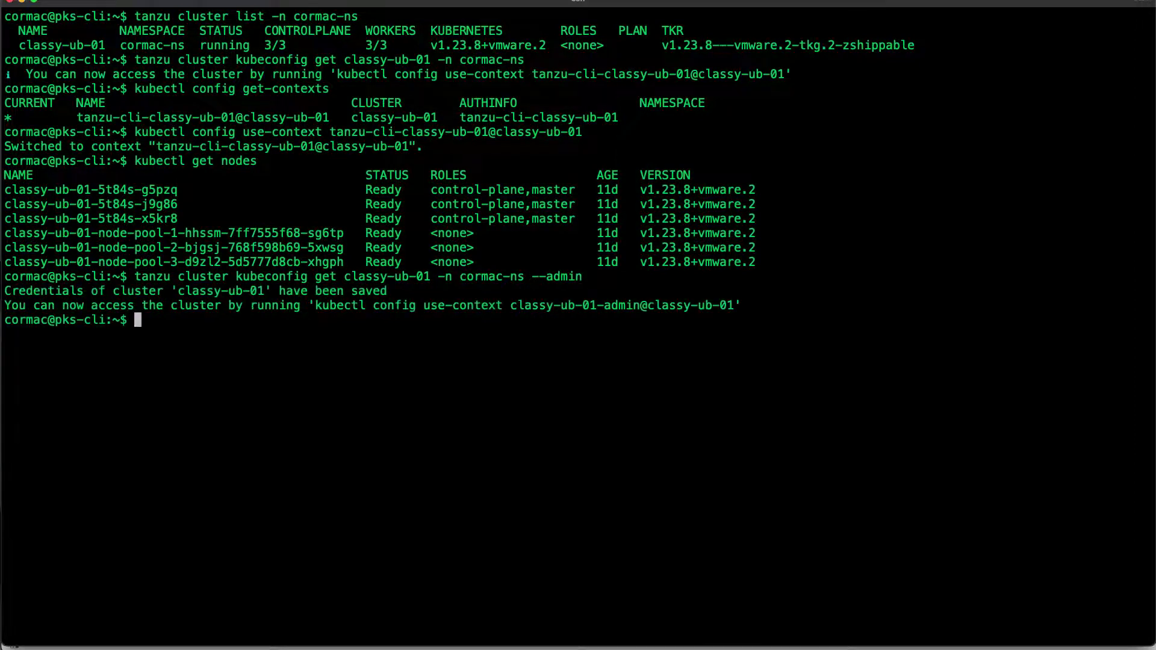
pyautogui.press('Up')
pyautogui.press('Up')
pyautogui.press('Up')
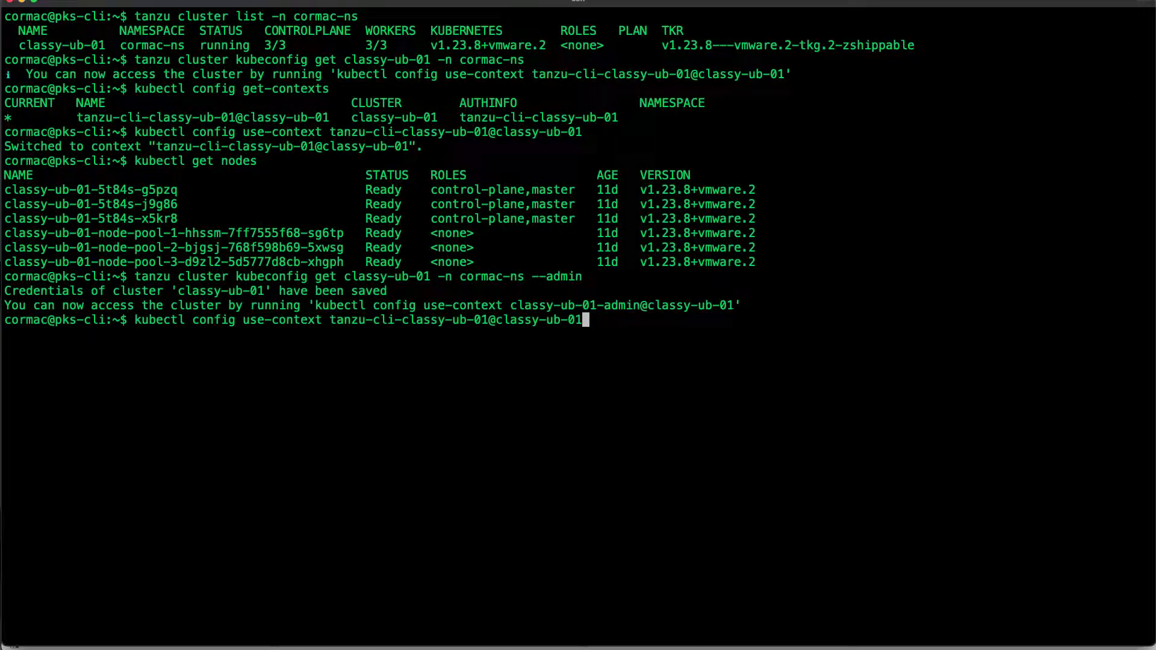
pyautogui.press('Up')
pyautogui.press('Return')
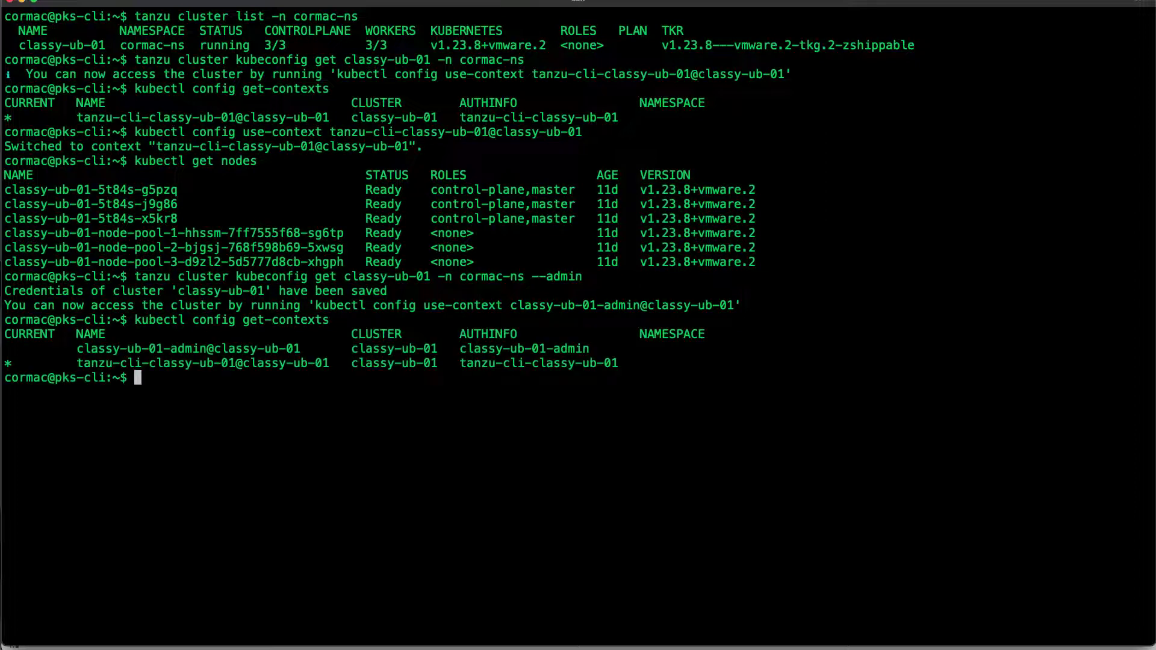
# Switch kubectl to the classy-ub-01-admin@classy-ub-01 context with kubectl config use-context
pyautogui.doubleClick(192, 349)
pyautogui.click(206, 370)
pyautogui.doubleClick(138, 132)
pyautogui.moveTo(202, 133); pyautogui.dragTo(329, 132)
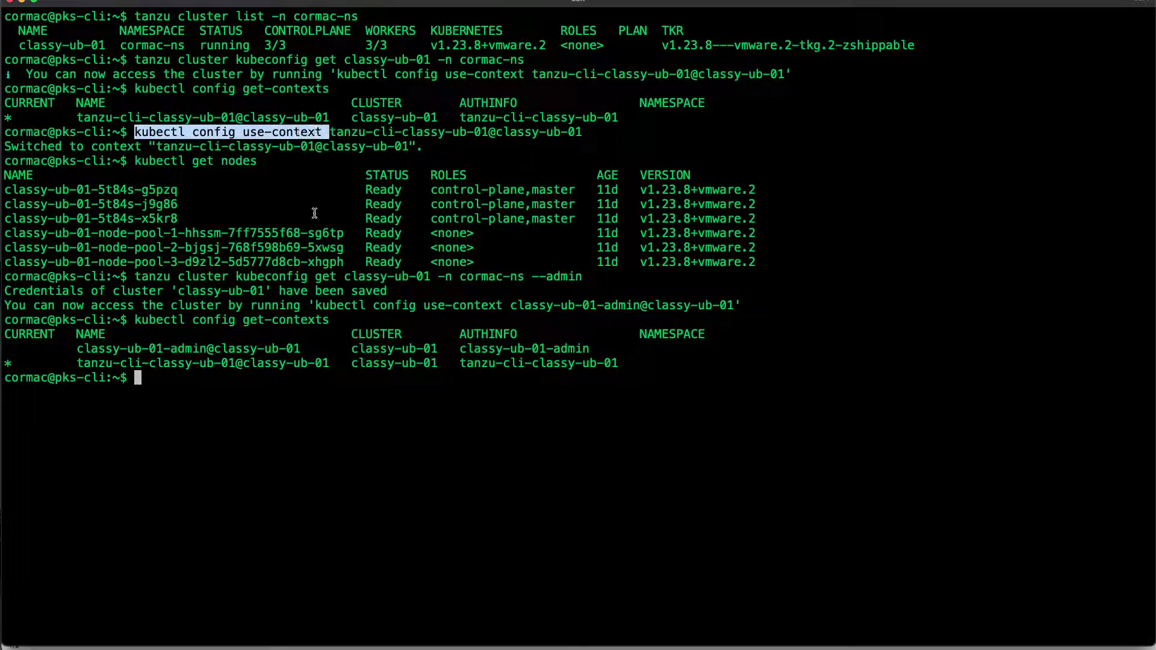
pyautogui.middleClick(293, 379)
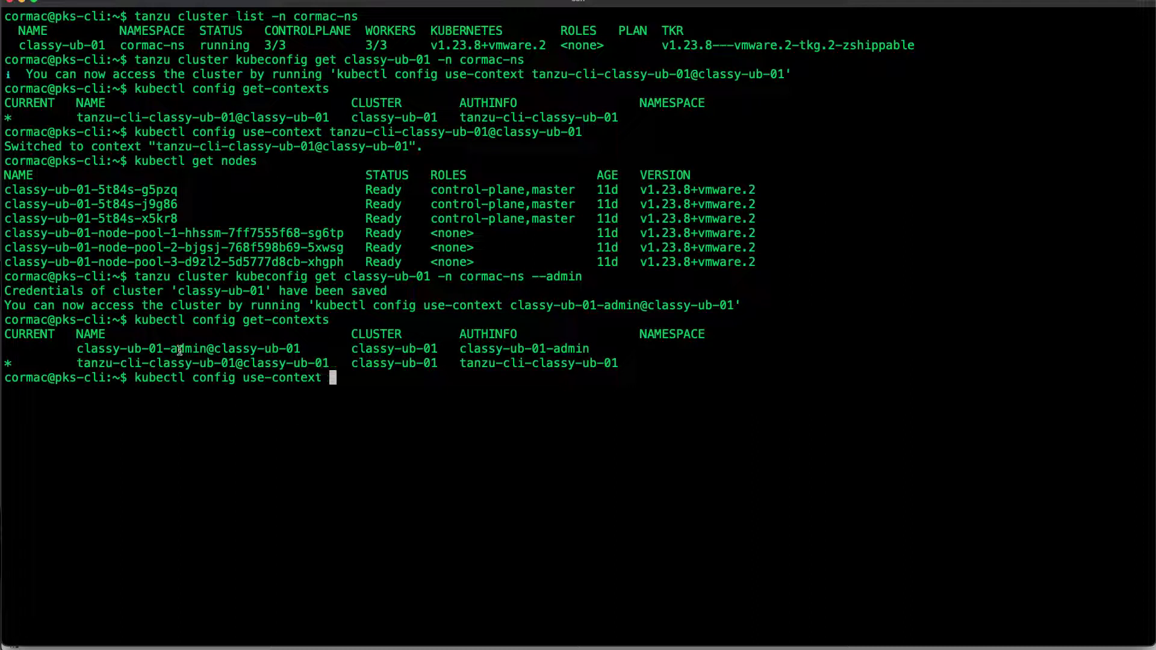
pyautogui.moveTo(77, 349); pyautogui.dragTo(298, 346)
pyautogui.middleClick(298, 346)
pyautogui.press('Return')
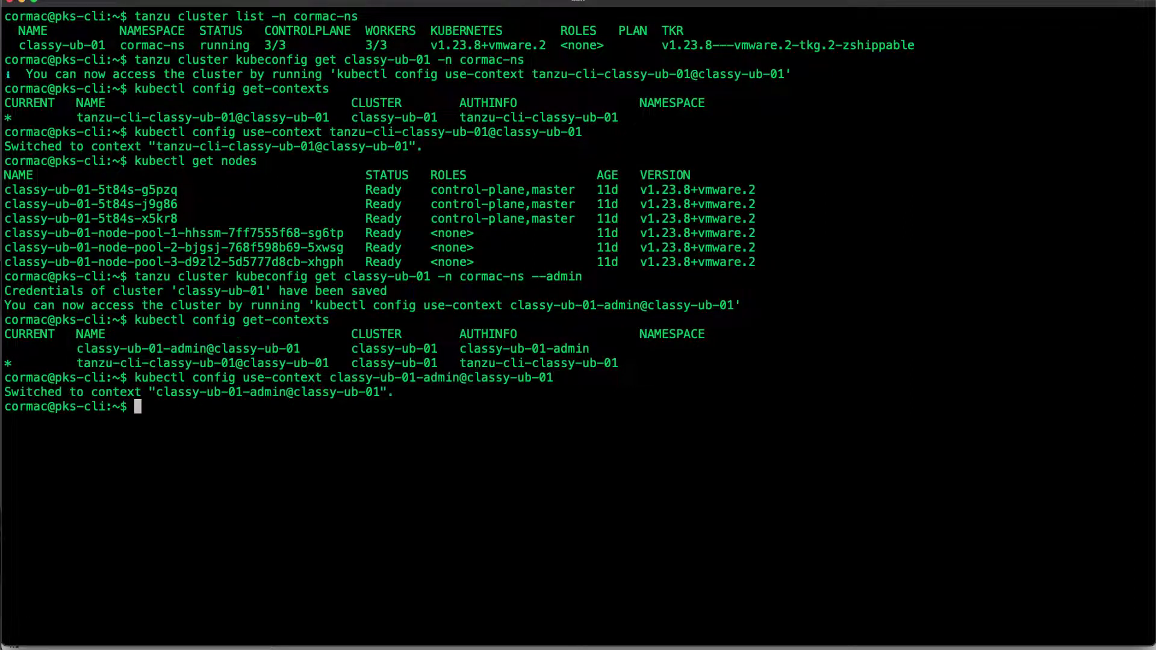
# Run kubectl get nodes to list the six Ready nodes of classy-ub-01
pyautogui.write('kubectl config get-contexts')
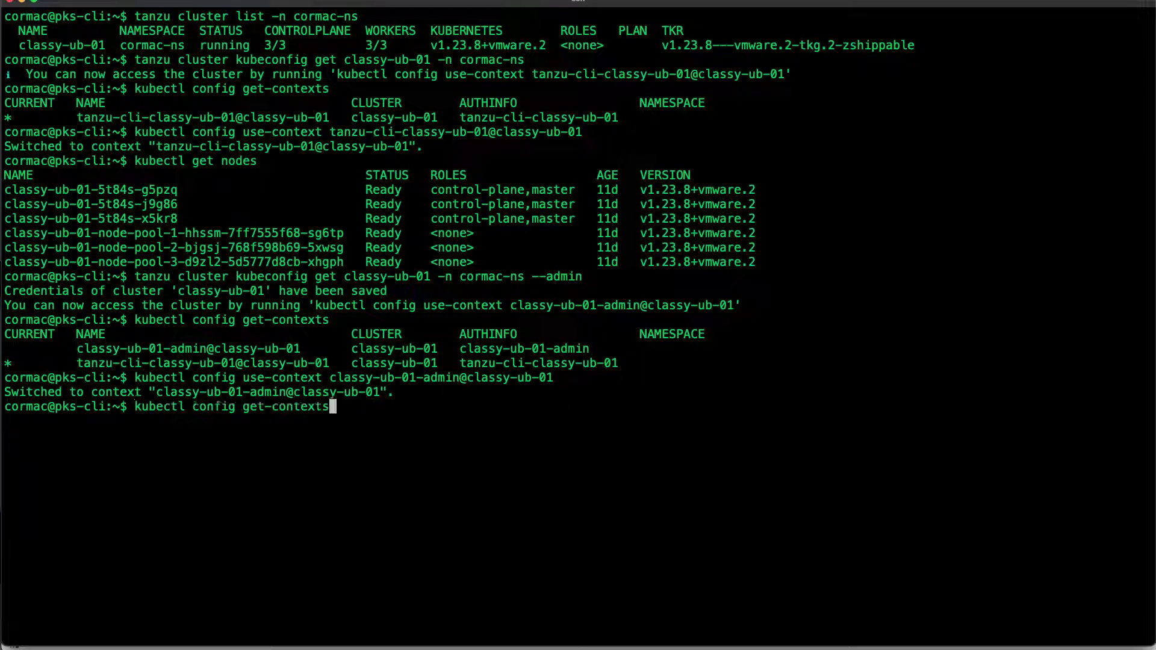
pyautogui.press('Up')
pyautogui.press('Up')
pyautogui.press('Up')
pyautogui.press('Up')
pyautogui.press('Return')
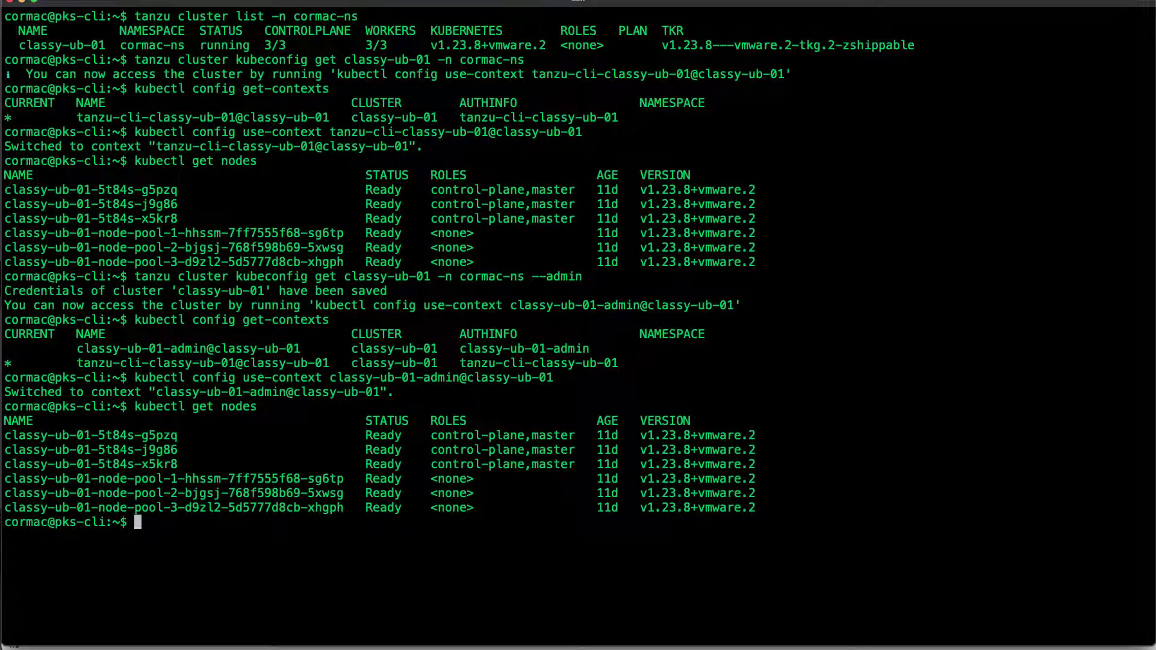